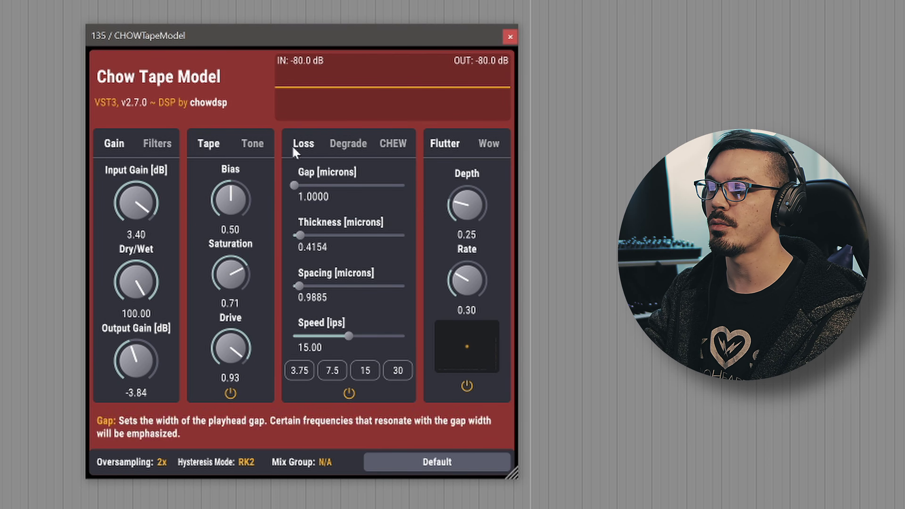
Look through the filter, tone, degrade, chew and wow controls, returning to the gain, tape, loss and flutter views
left_click(159, 145)
left_click(241, 146)
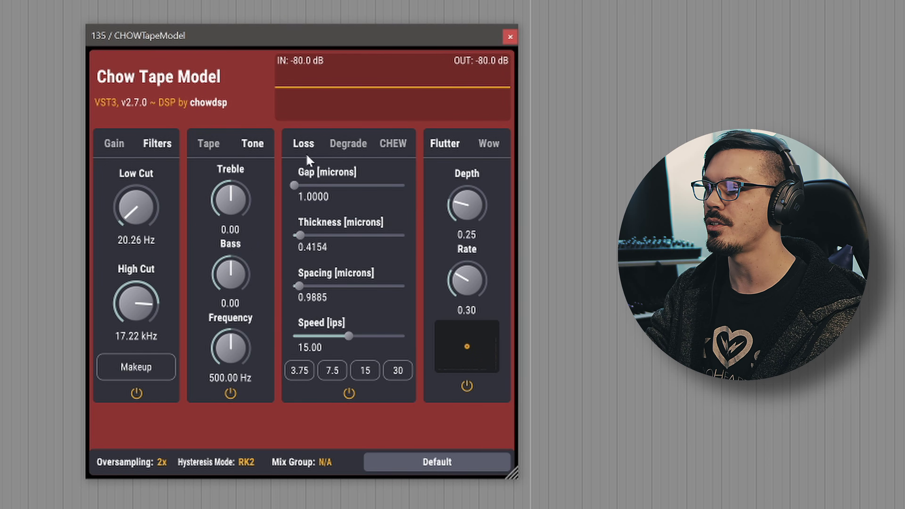
left_click(336, 151)
left_click(391, 149)
left_click(486, 145)
left_click(447, 148)
left_click(353, 146)
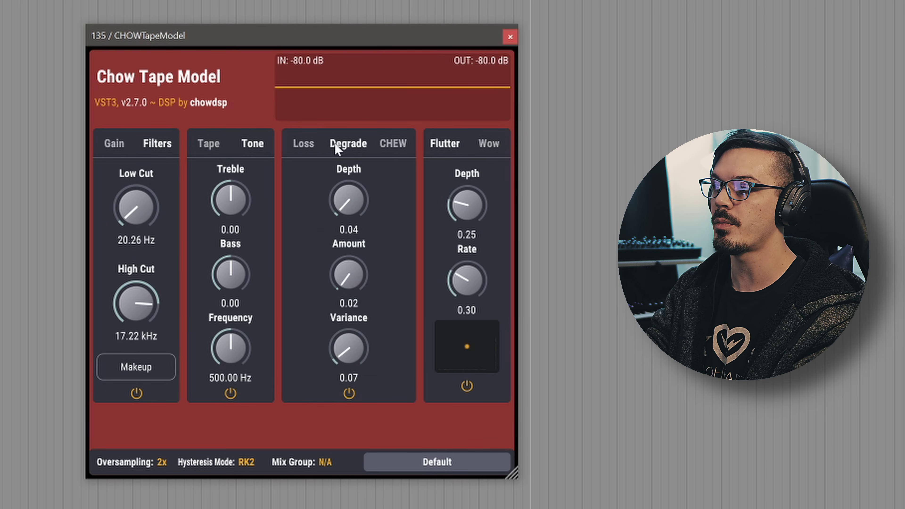
left_click(301, 146)
left_click(211, 146)
left_click(127, 150)
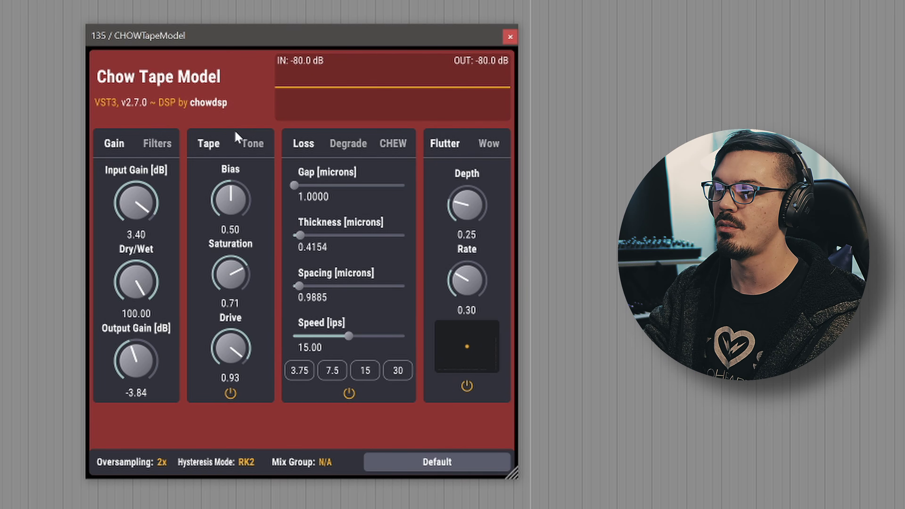
Sweep the tape thickness up and back down, leaving it at about 1.84 microns
mouse_move(352, 237)
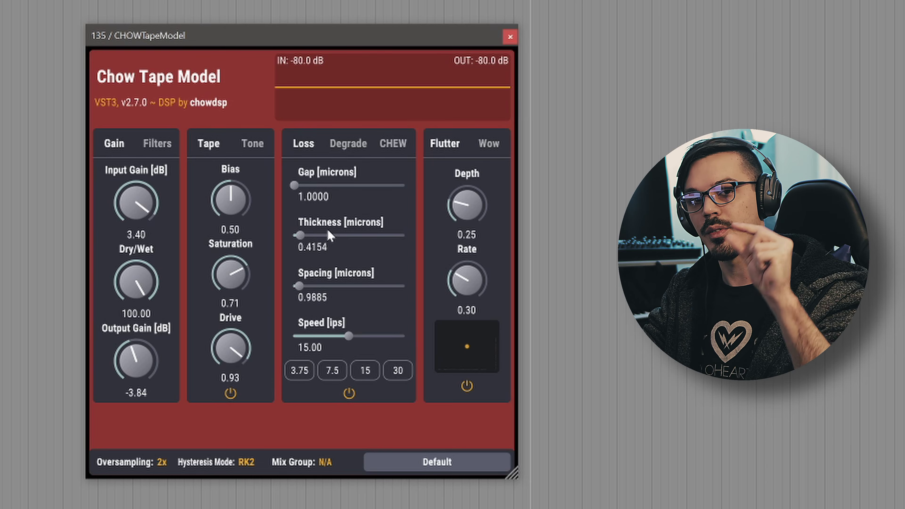
mouse_move(324, 239)
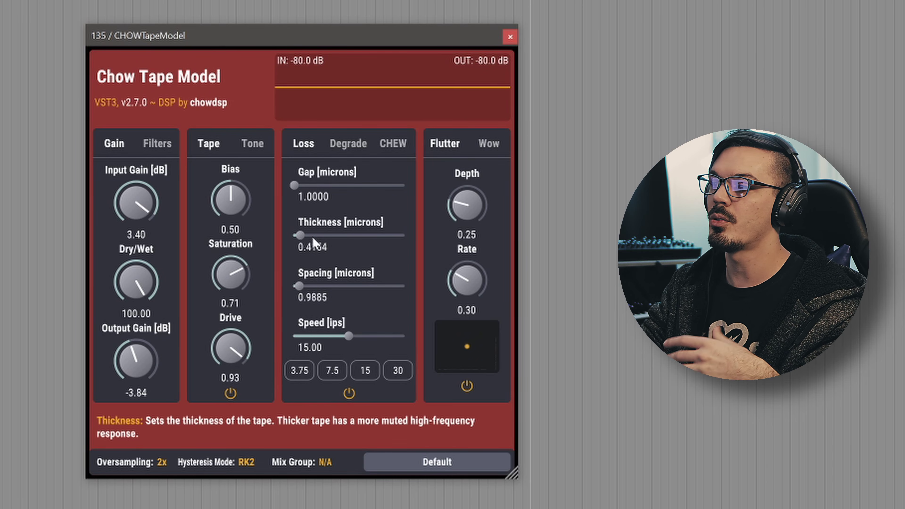
left_click_drag(304, 236, 294, 235)
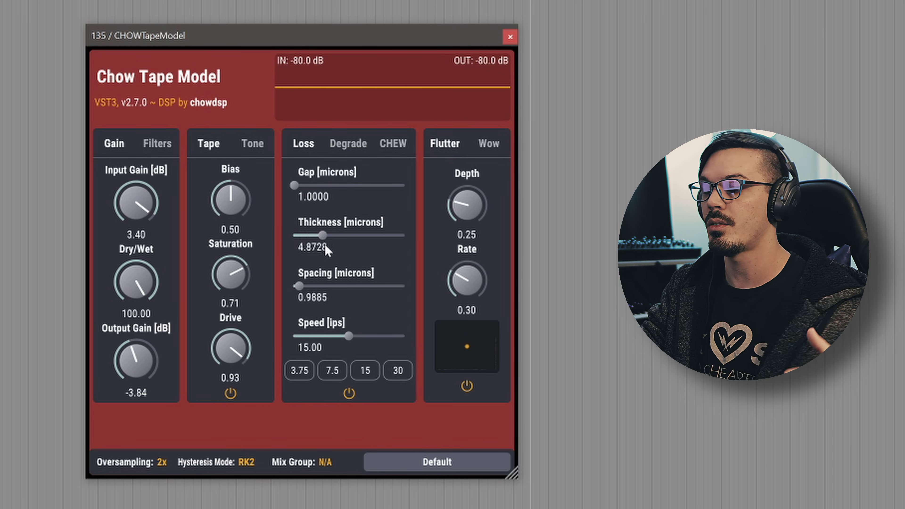
left_click_drag(351, 251, 349, 245)
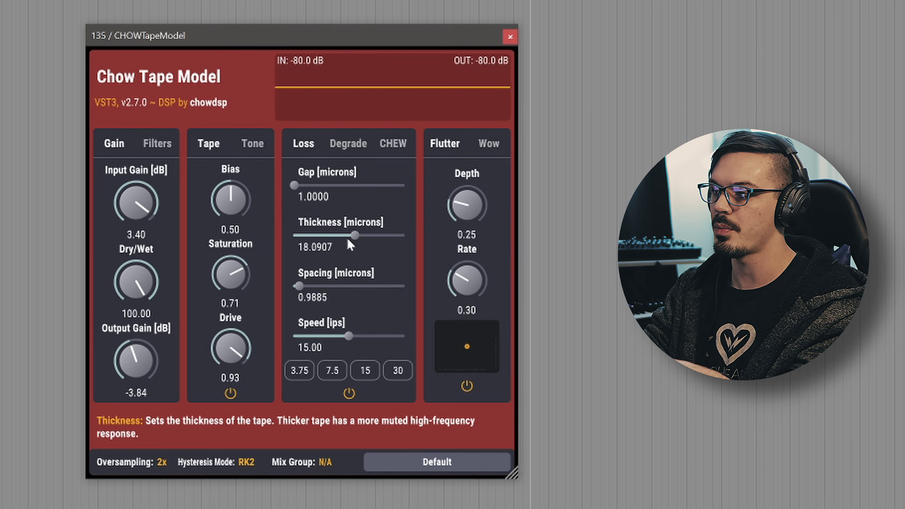
left_click_drag(347, 238, 312, 235)
Snap the tape speed to 30 ips and lower it all the way to 1 ips
mouse_move(338, 335)
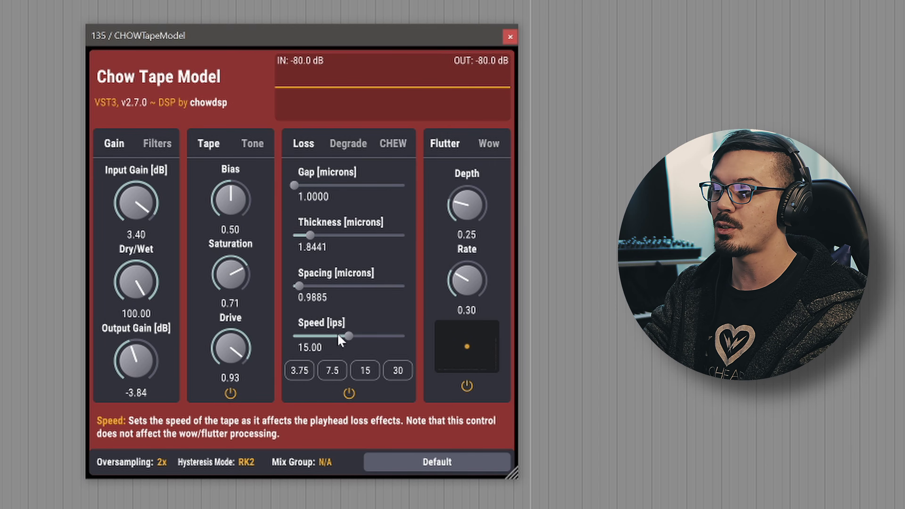
mouse_move(312, 371)
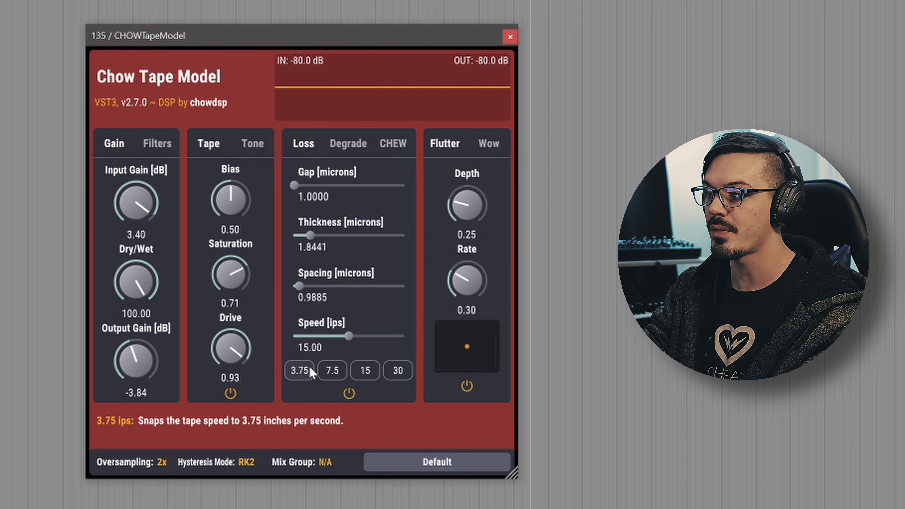
left_click(395, 372)
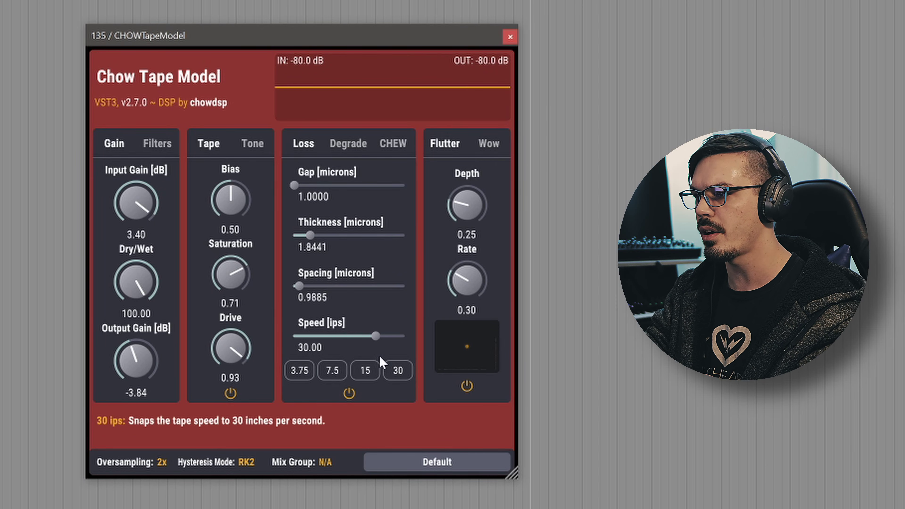
left_click_drag(380, 343, 190, 363)
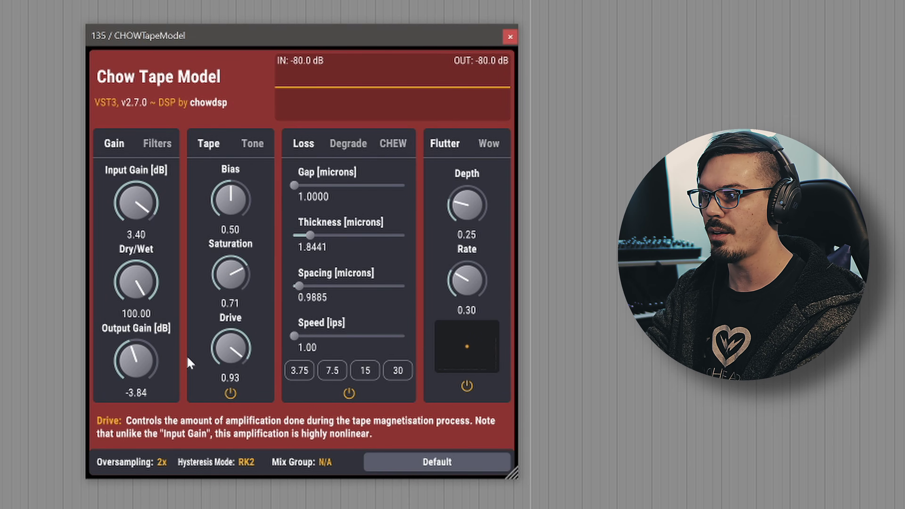
Check the degrade and chew controls and raise the tape degradation depth to about 0.18
left_click(343, 142)
left_click(388, 151)
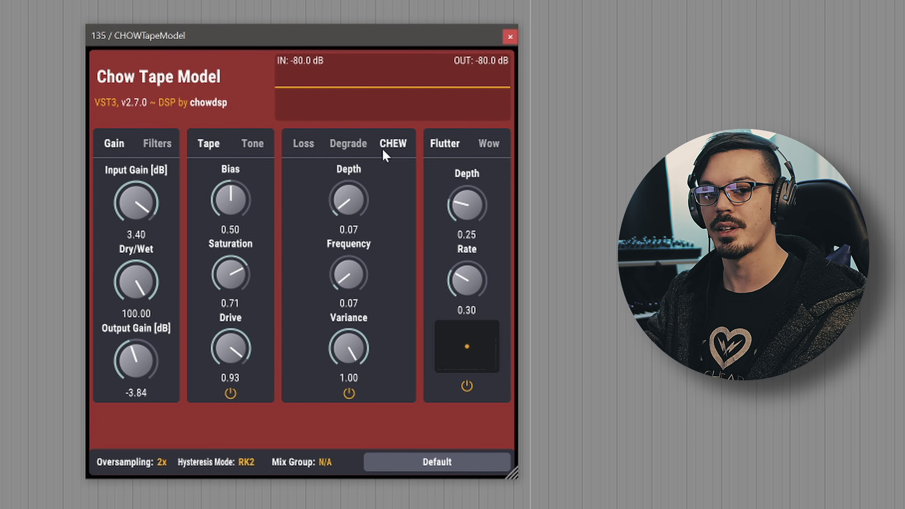
left_click(359, 145)
left_click_drag(346, 186, 354, 187)
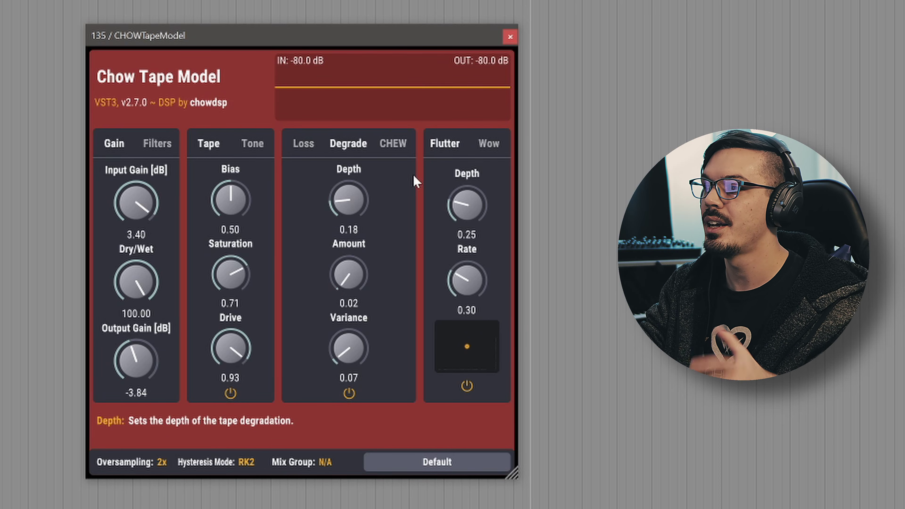
Look at the chew controls, the wow controls and the flutter controls
left_click(393, 143)
left_click(490, 143)
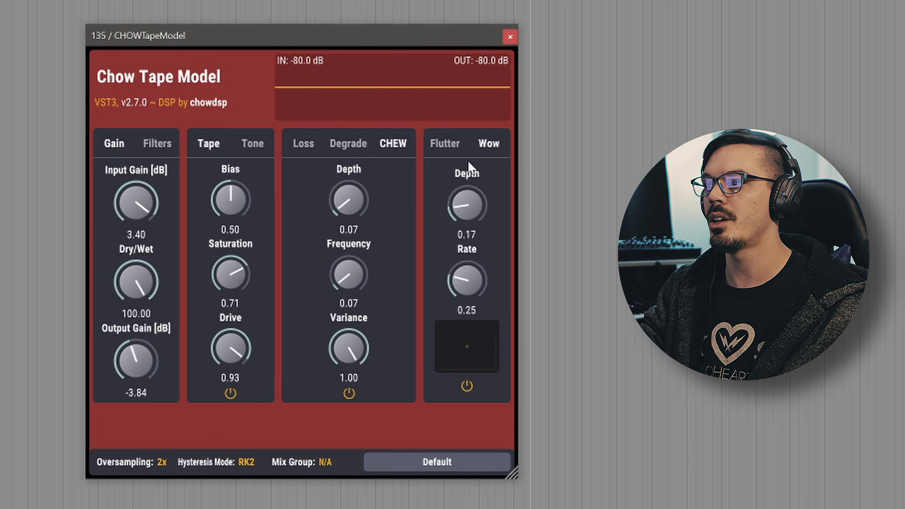
left_click(449, 146)
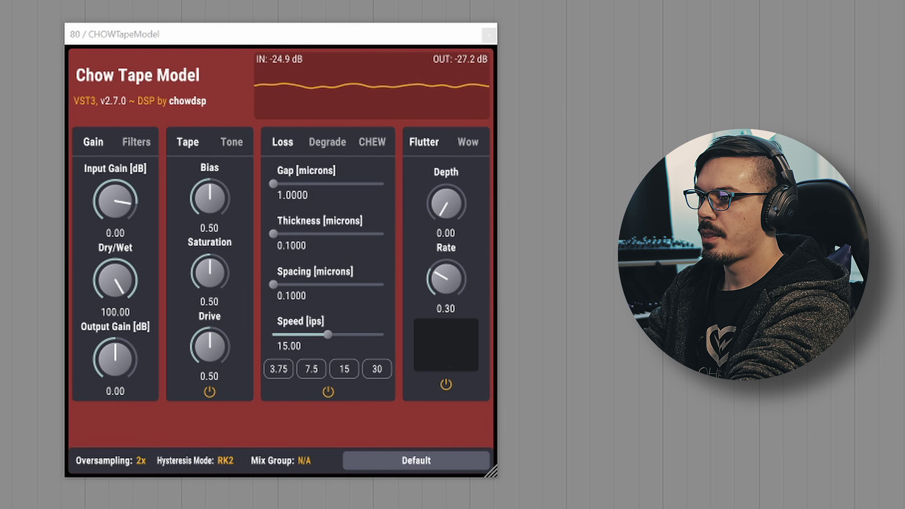
Audition the CHOW presets TC-260 and Woozy Chorus
left_click(386, 466)
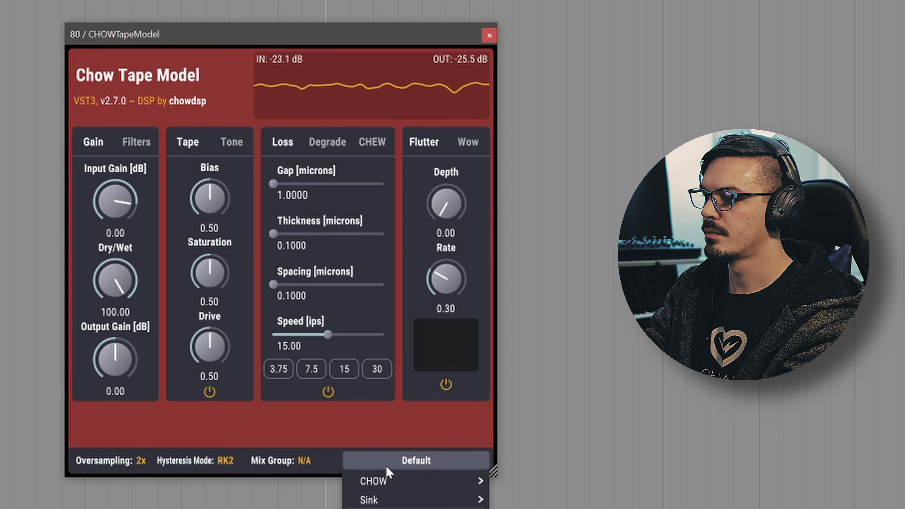
mouse_move(364, 485)
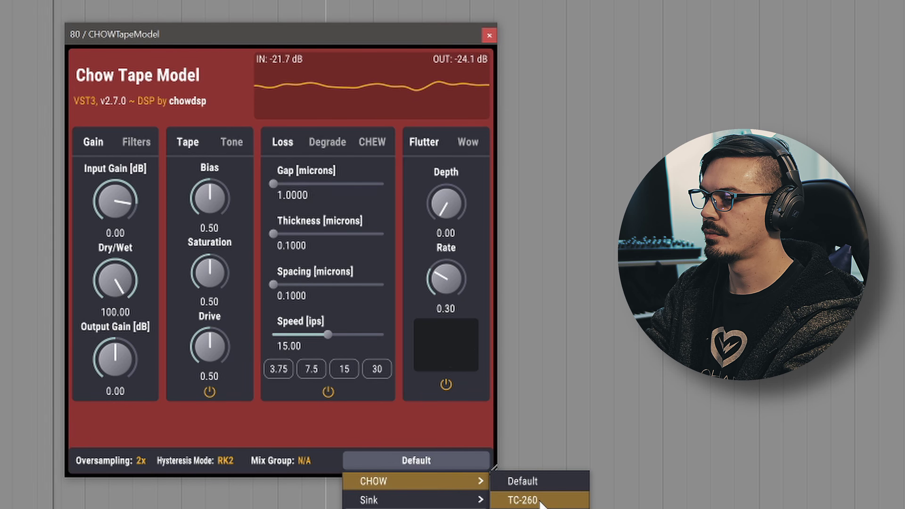
left_click(554, 501)
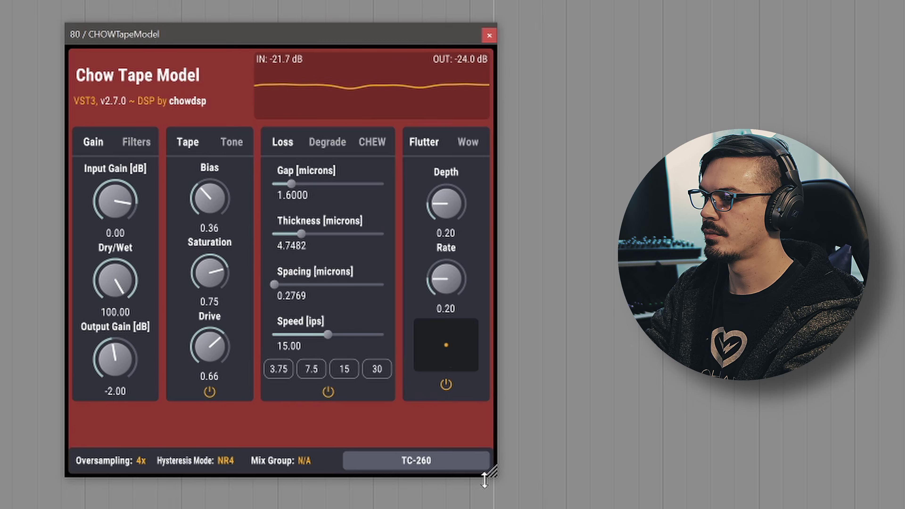
left_click(463, 465)
mouse_move(467, 488)
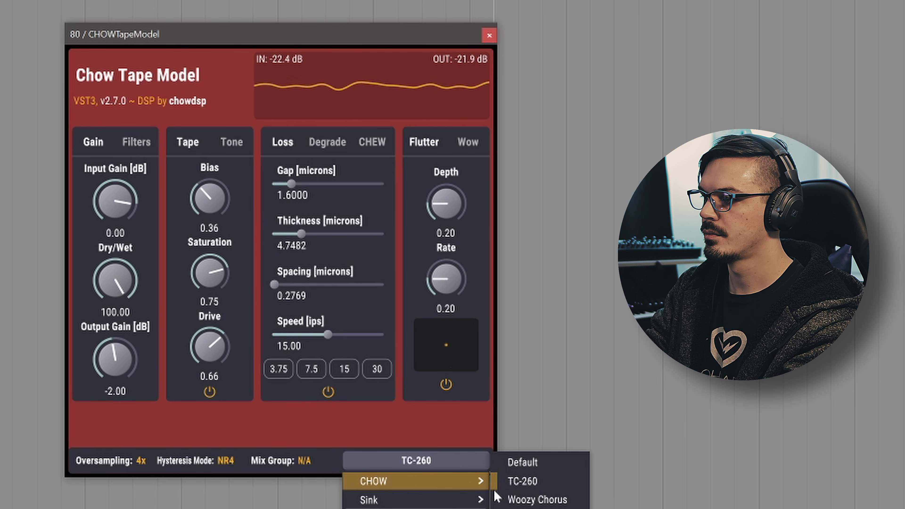
left_click(526, 500)
Audition the CHOW presets LoFi and Old Tape
left_click(459, 464)
mouse_move(463, 479)
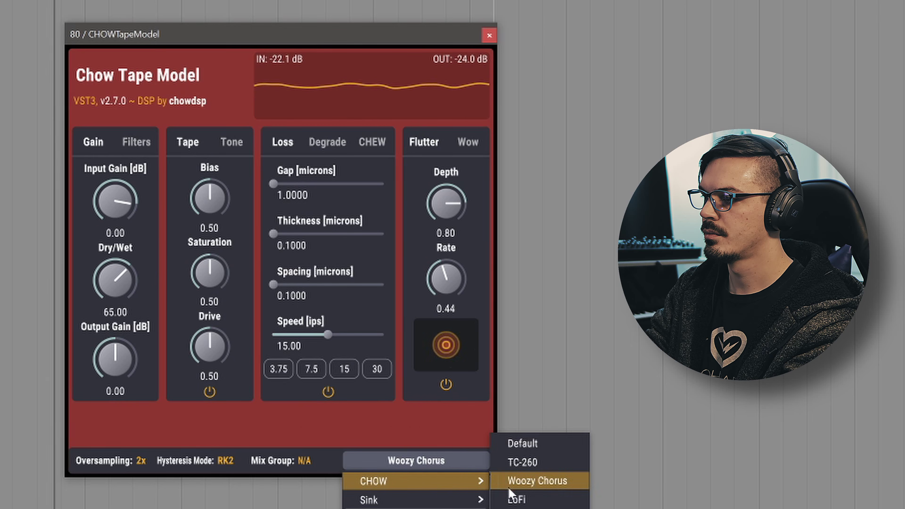
left_click(540, 506)
left_click(447, 463)
mouse_move(449, 484)
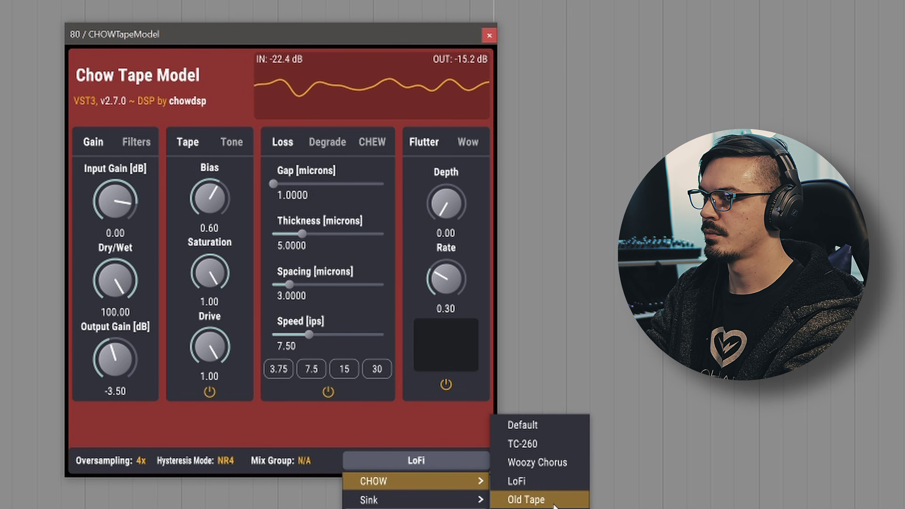
left_click(525, 499)
Audition the Sink presets Chorus III and Gritty II
left_click(428, 461)
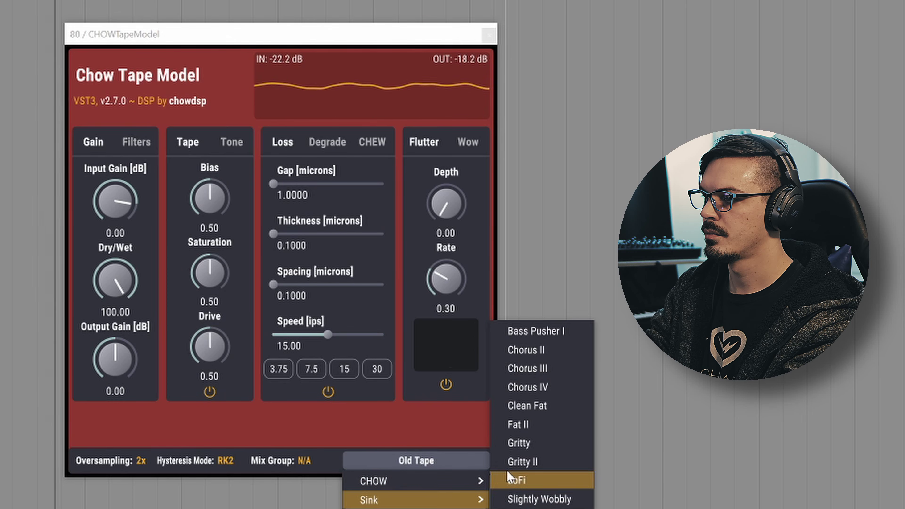
left_click(564, 370)
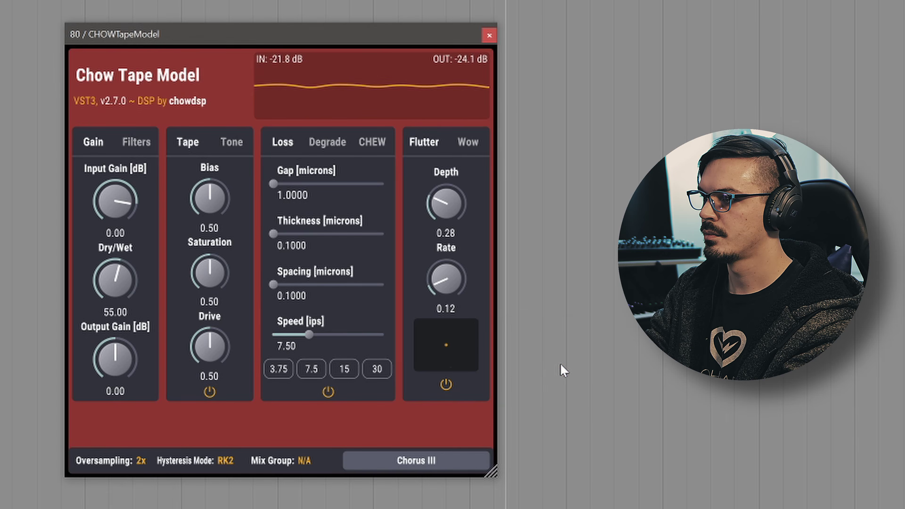
left_click(429, 461)
mouse_move(433, 500)
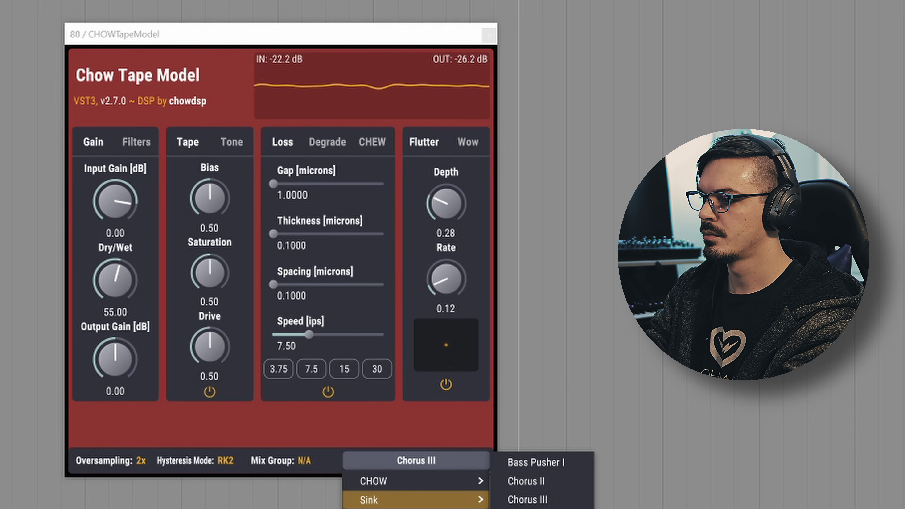
left_click(524, 506)
Audition the Sink preset Slightly Wobbly
left_click(451, 462)
mouse_move(450, 500)
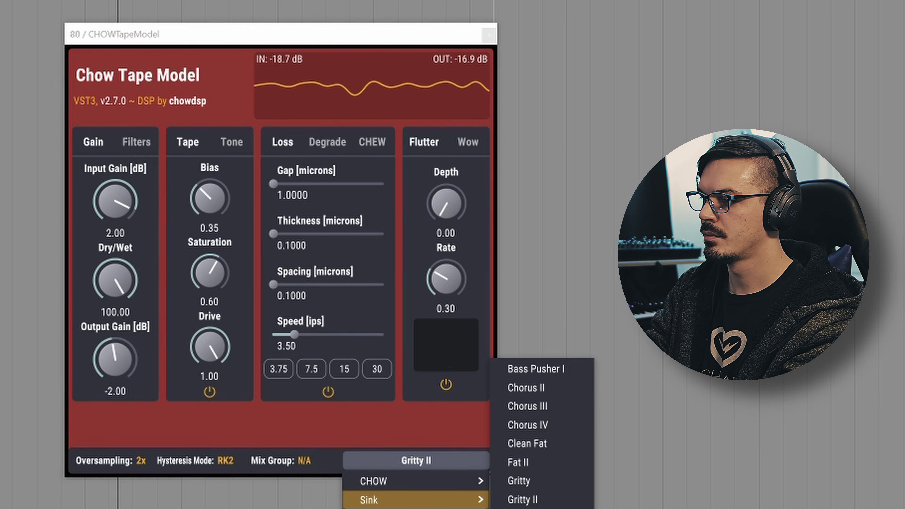
left_click(527, 508)
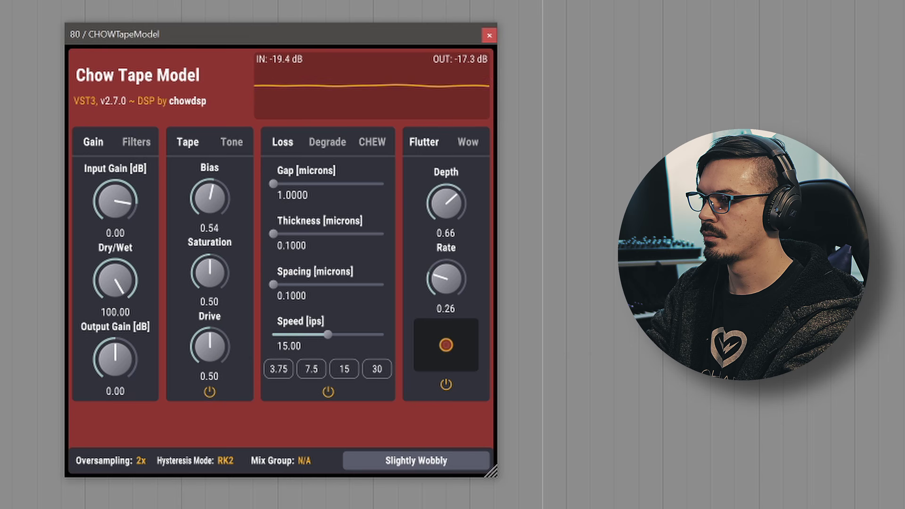
Load the CHOW Default preset
left_click(413, 461)
mouse_move(414, 483)
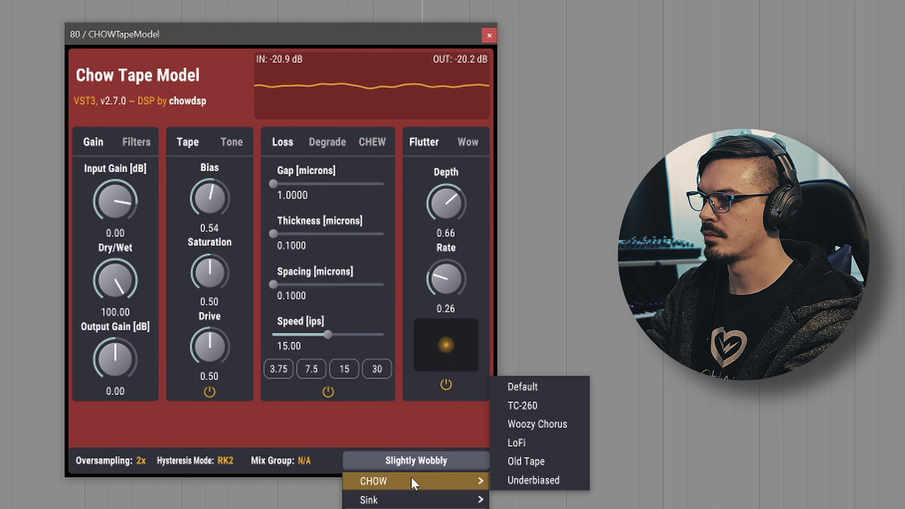
left_click(554, 396)
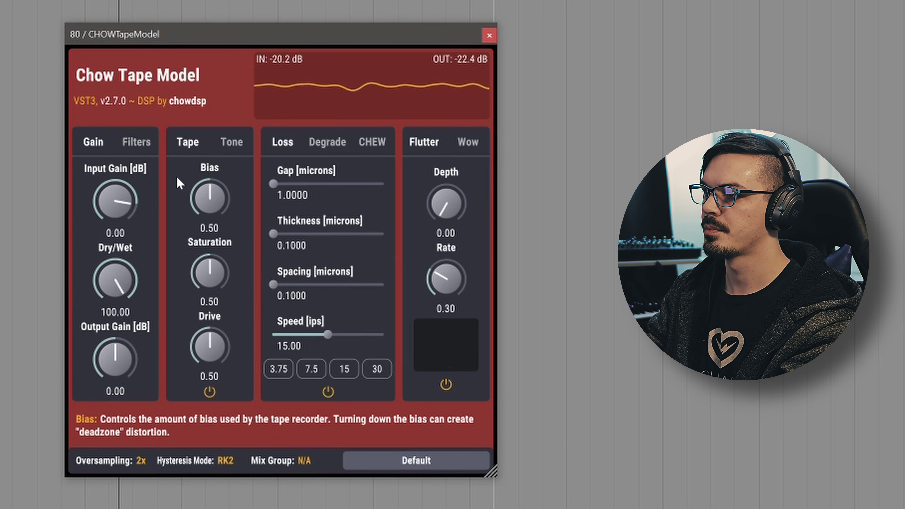
Dial in the tape saturation with input gain 4.42 dB, bias 0.64, saturation 0.80, drive 0.68 and output gain -2.40 dB
left_click_drag(125, 202, 128, 178)
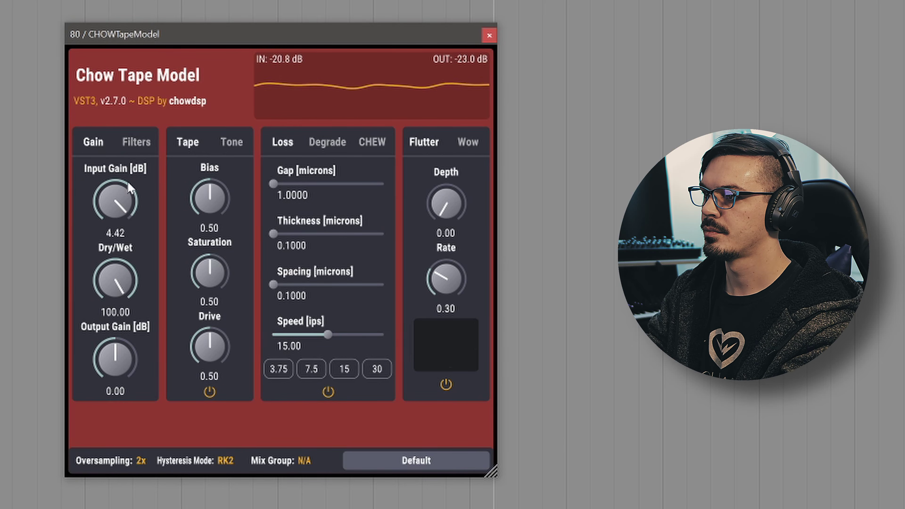
left_click_drag(210, 272, 224, 247)
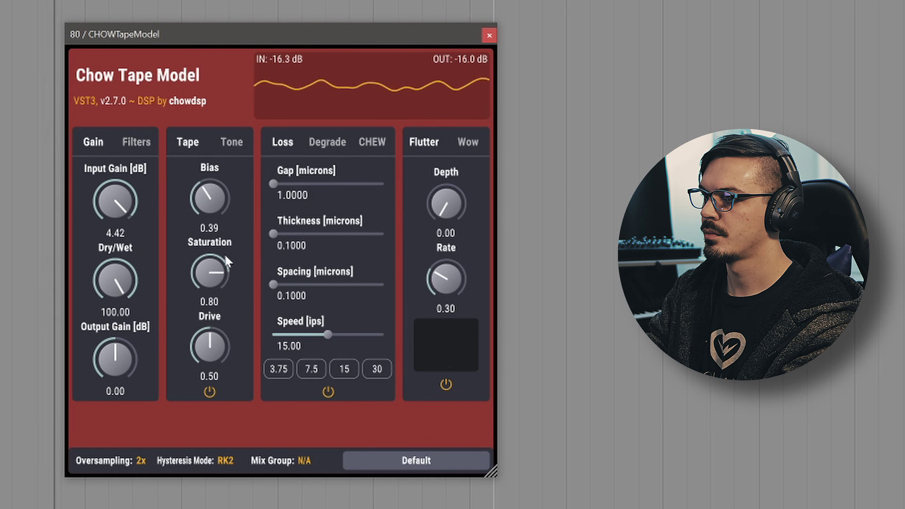
left_click_drag(208, 336, 207, 311)
left_click_drag(205, 196, 204, 160)
left_click_drag(122, 348, 132, 358)
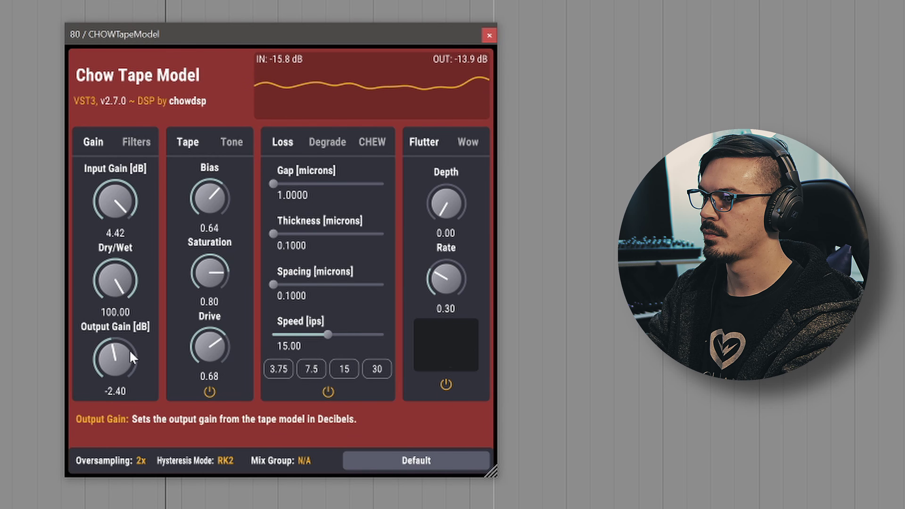
Enable the filters with the high cut at about 12.84 kHz and raise the tone section's bass to 0.29
left_click(137, 142)
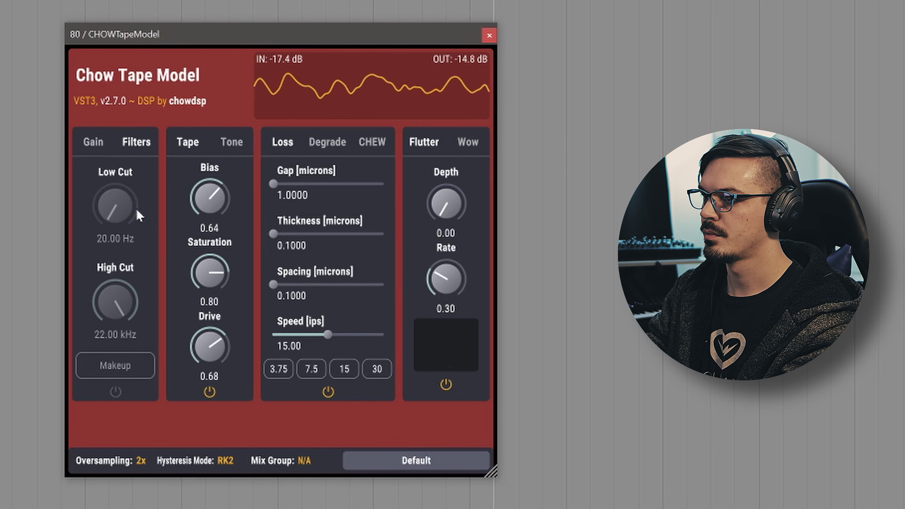
left_click(116, 392)
left_click_drag(124, 346, 127, 377)
left_click(243, 144)
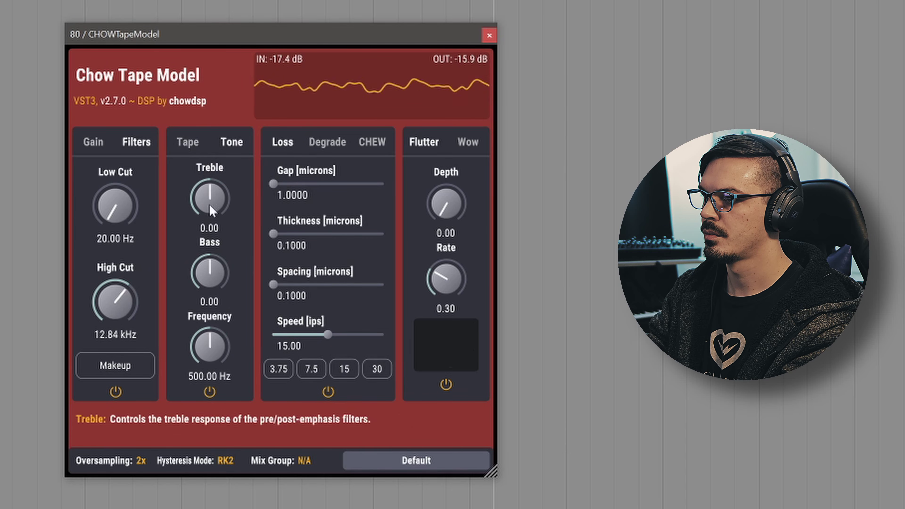
left_click_drag(206, 262, 208, 250)
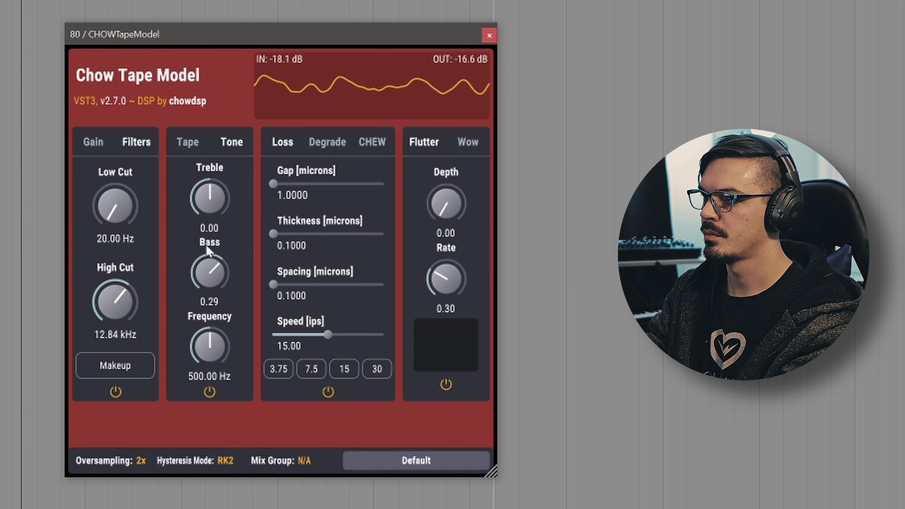
Enable tape degradation and set its depth to about 0.13 and its amount to about 0.09
left_click(327, 142)
left_click(328, 392)
left_click_drag(328, 200, 326, 178)
left_click_drag(337, 284, 323, 255)
left_click_drag(328, 193, 329, 201)
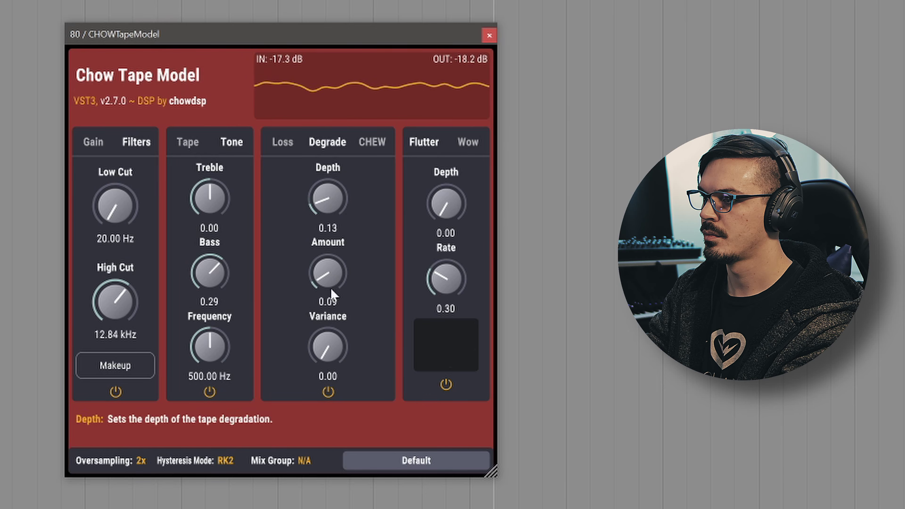
Nudge the degradation variance, and enable the chew effect with depth about 0.15, frequency about 0.06 and variance about 0.07
left_click_drag(329, 344, 336, 322)
left_click(373, 145)
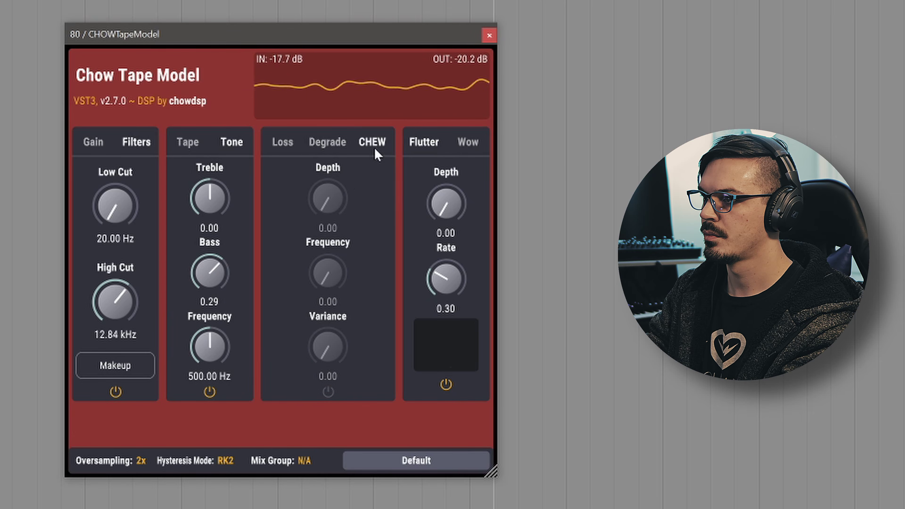
left_click(328, 392)
left_click_drag(327, 198, 320, 167)
left_click_drag(337, 334, 337, 322)
left_click_drag(333, 271, 332, 256)
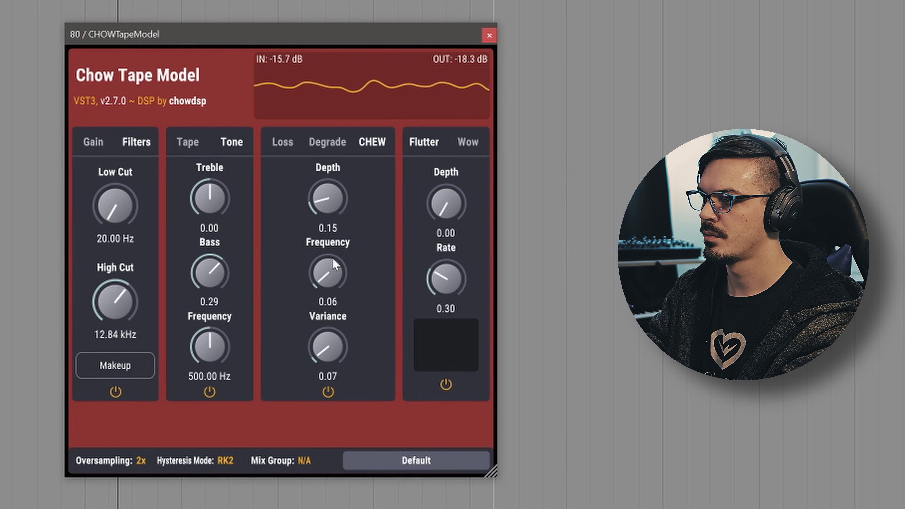
mouse_move(337, 339)
left_mouse_down()
mouse_move(329, 303)
mouse_move(334, 339)
left_mouse_up()
left_click_drag(346, 211, 337, 214)
Set the loss gap to about 4.93, thickness 16.58 and spacing 10.59 microns at 7.5 ips, and raise the wow depth to 0.47
left_click(287, 147)
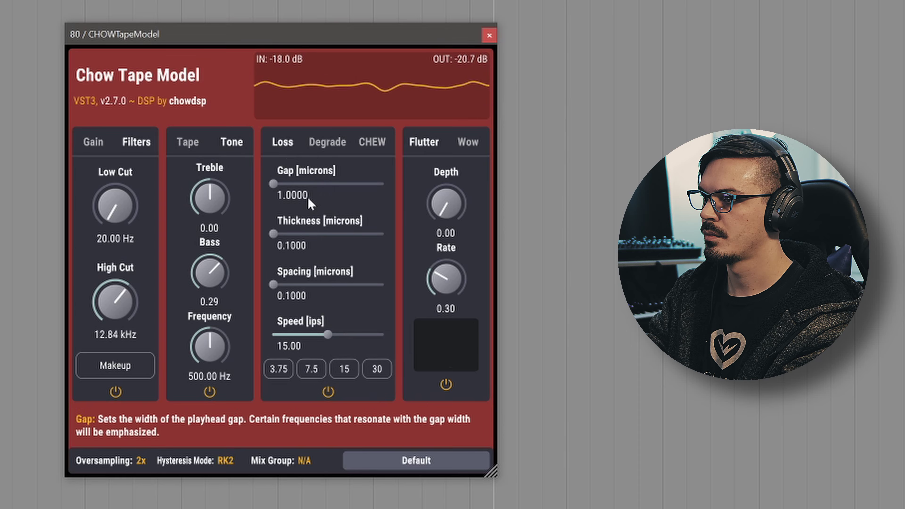
left_click_drag(300, 184, 312, 184)
left_click_drag(299, 233, 331, 235)
left_click_drag(296, 288, 330, 286)
left_click(311, 369)
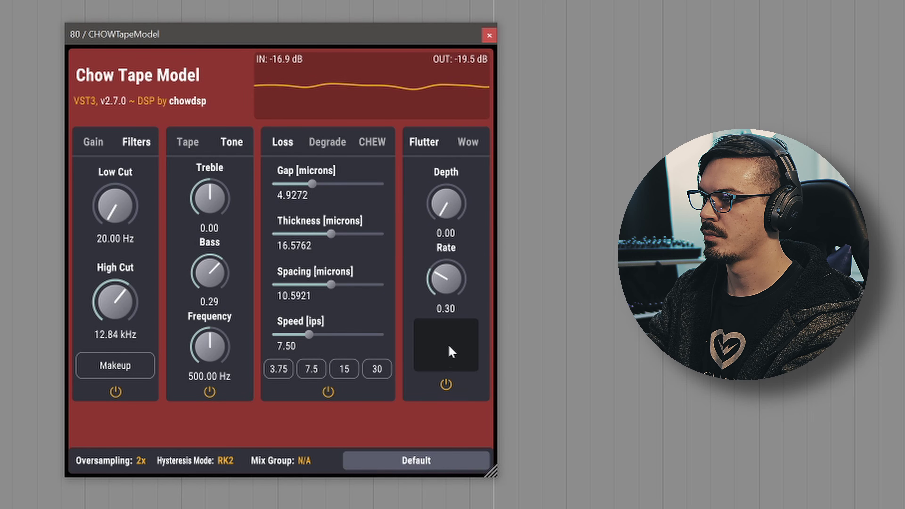
left_click(456, 147)
left_click_drag(456, 195, 449, 128)
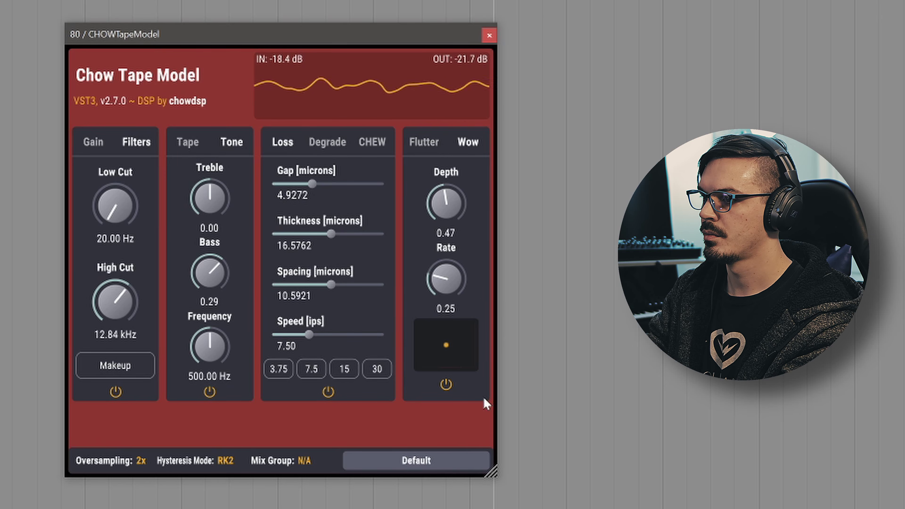
Audition the hysteresis modes NR4, NR8, STN and V1, and finish on RK4
left_click(214, 462)
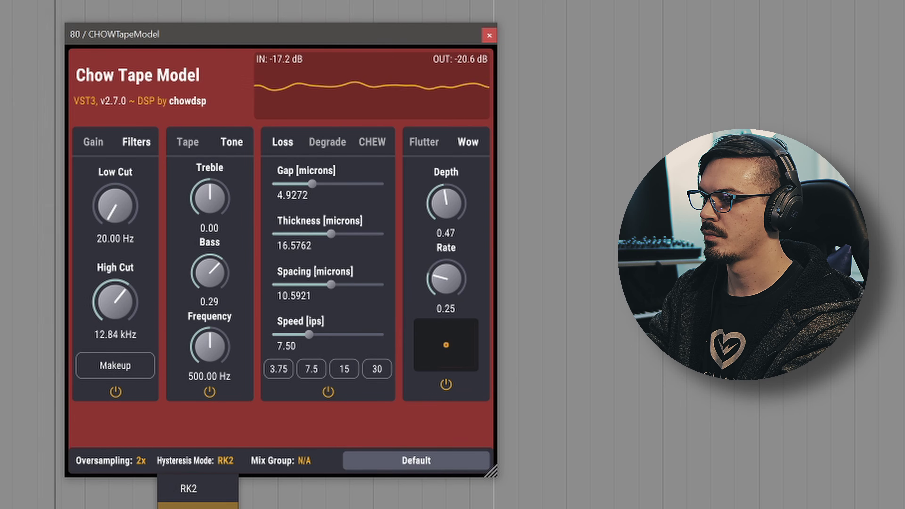
left_click(229, 506)
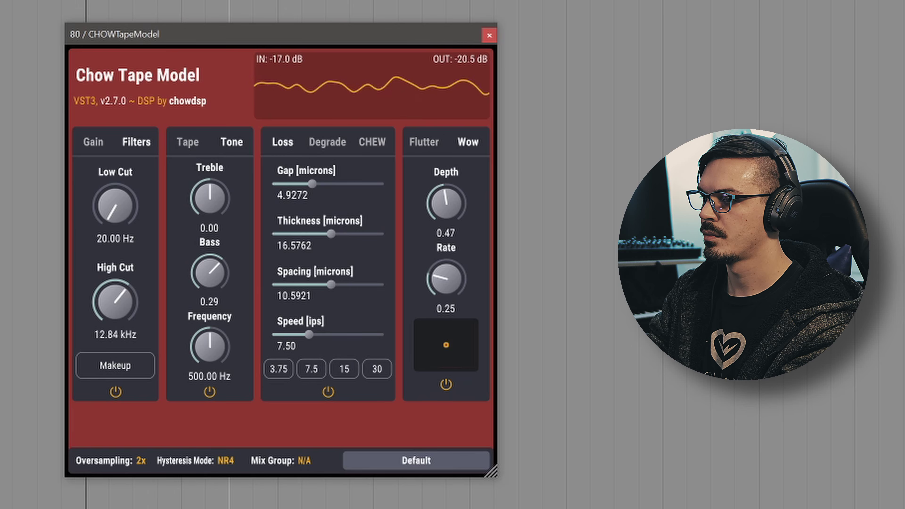
left_click(232, 468)
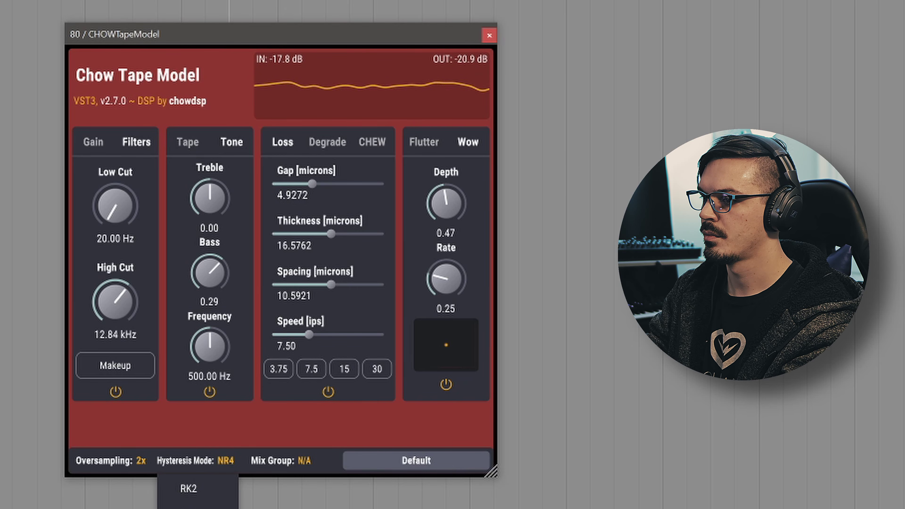
left_click(198, 508)
left_click(232, 465)
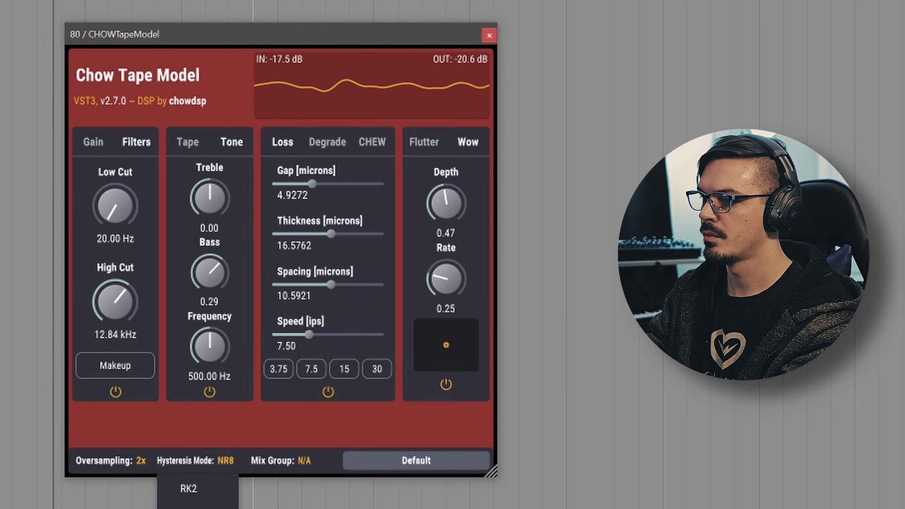
left_click(198, 508)
left_click(225, 460)
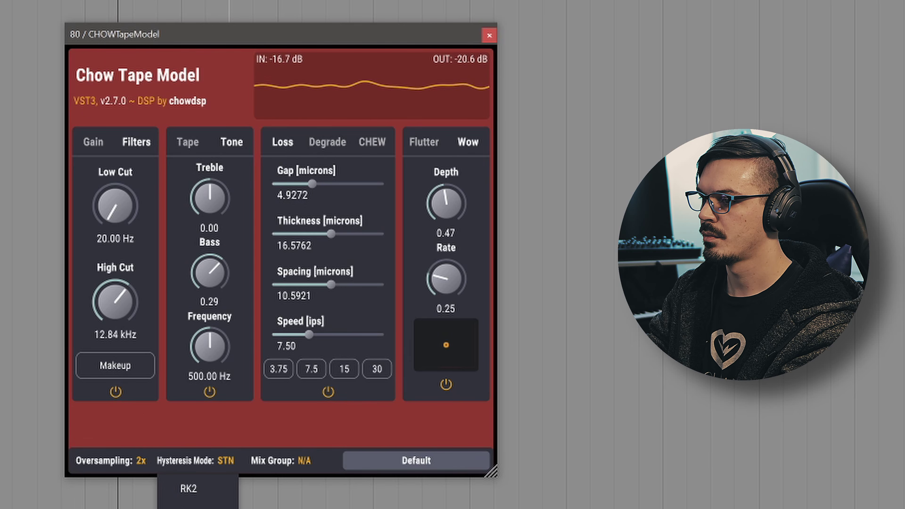
left_click(197, 508)
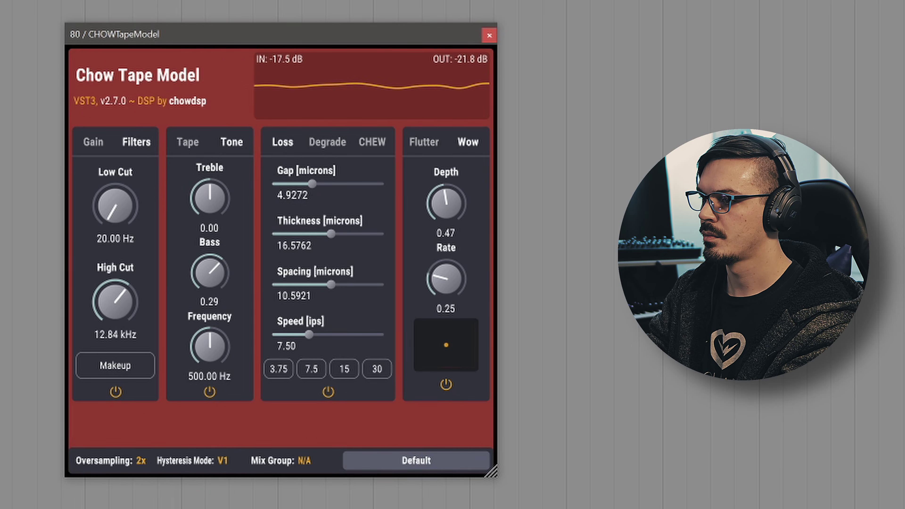
left_click(232, 468)
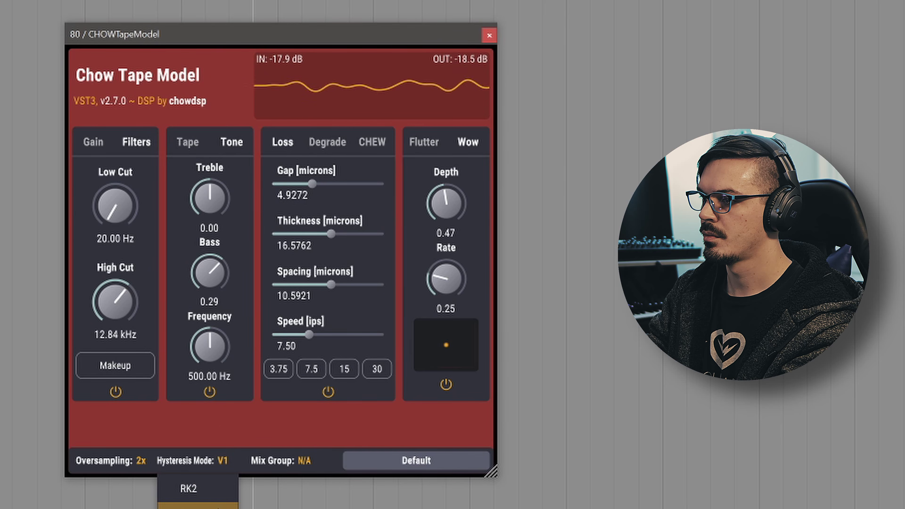
left_click(219, 507)
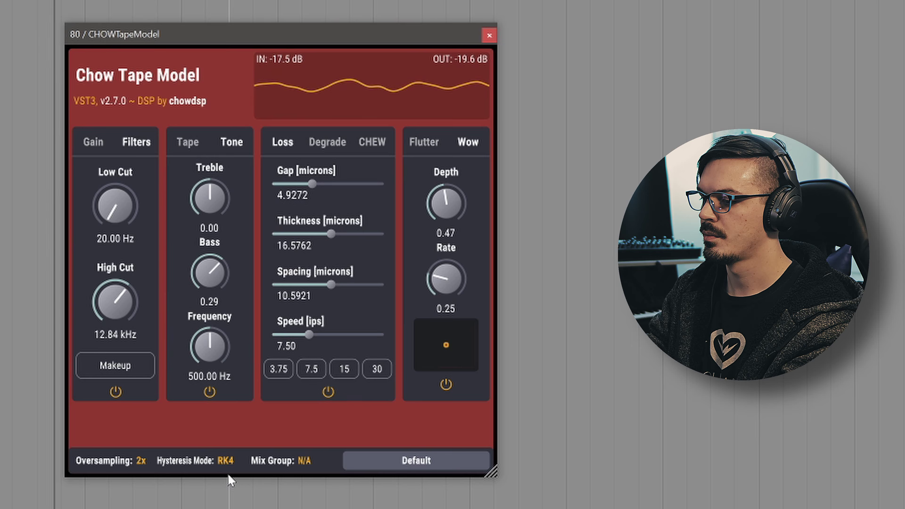
mouse_move(231, 476)
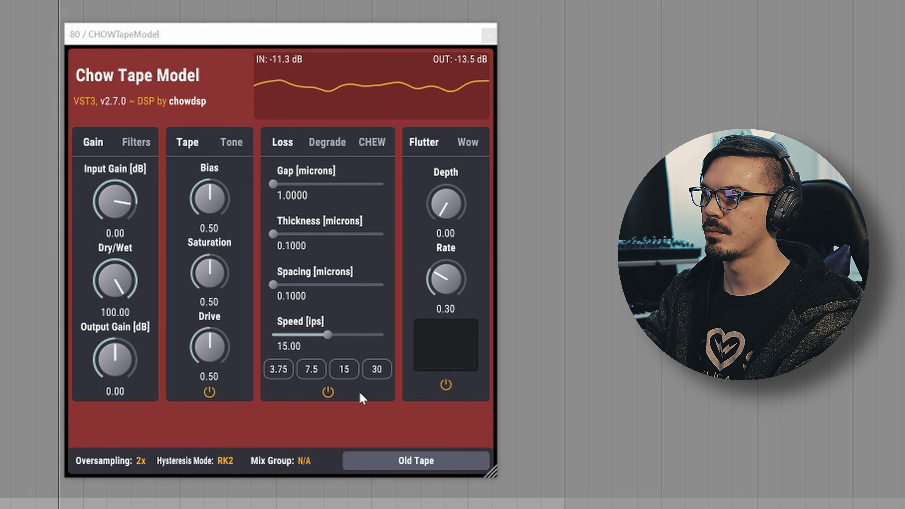
On the Old Tape preset, raise the flutter depth to about 0.12 and the wow depth to about 0.20
left_click_drag(450, 215, 459, 174)
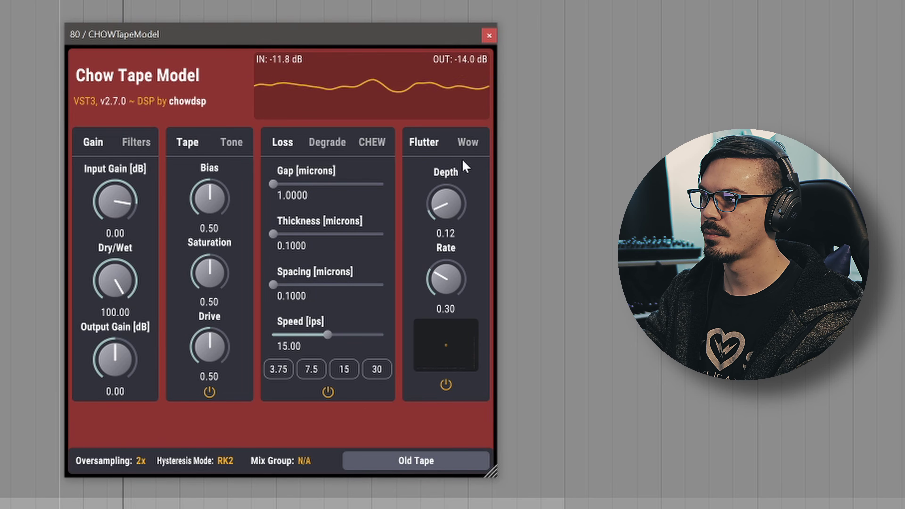
left_click(468, 142)
left_click_drag(450, 210, 451, 190)
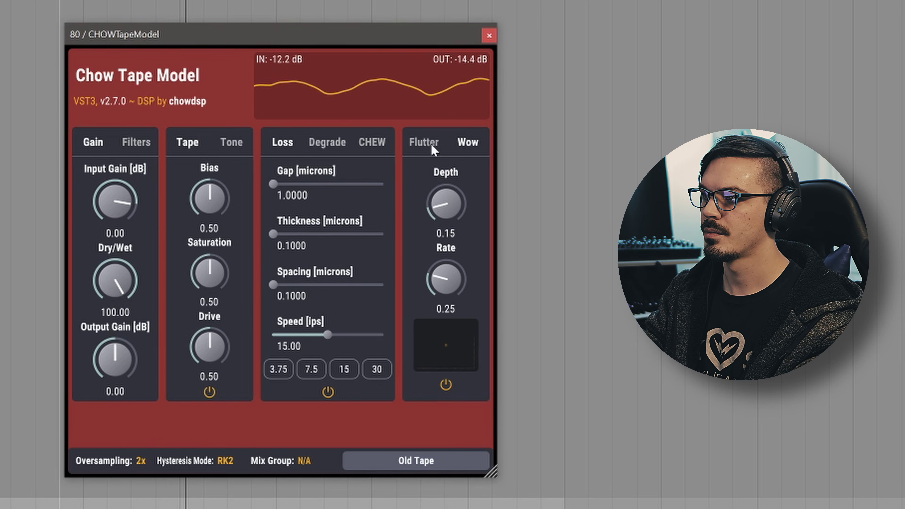
left_click(432, 146)
left_click(469, 144)
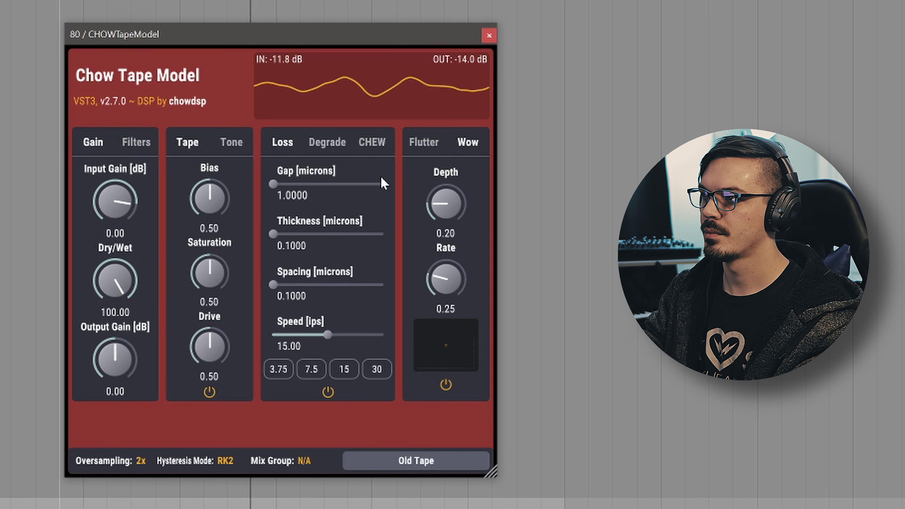
Set the loss gap to about 2.32 microns, the thickness to about 7.80 microns and the tape speed to 7.5 ips
left_click_drag(295, 186, 297, 186)
left_click_drag(304, 232, 310, 233)
left_click(317, 365)
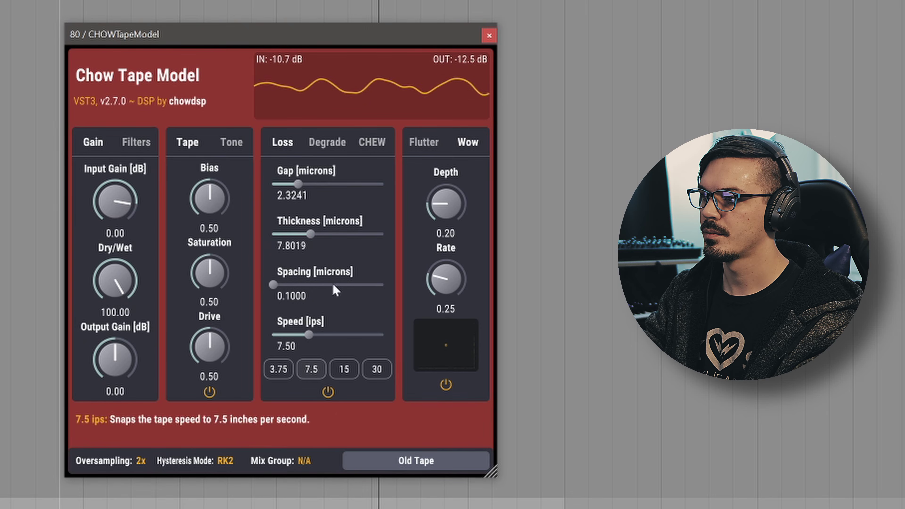
View the degradation settings, lower the tape bias to about 0.38 and toggle playback
left_click(338, 147)
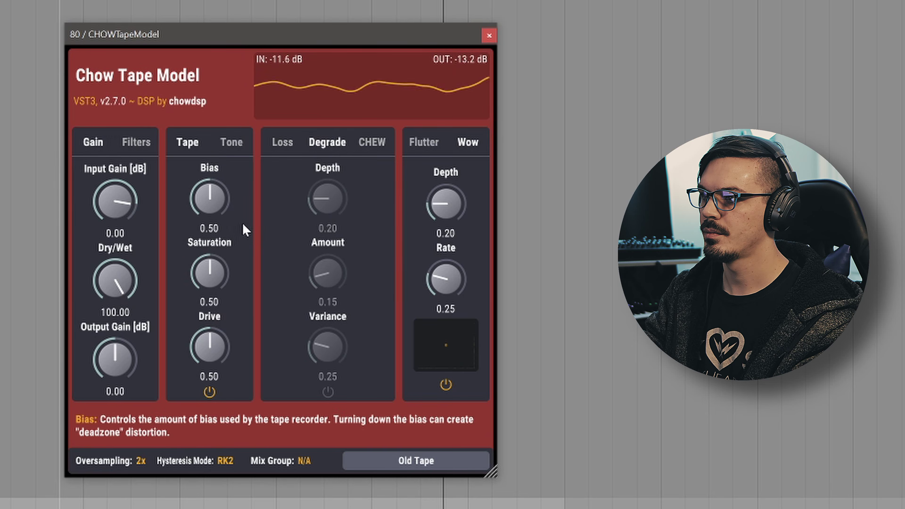
left_click_drag(213, 210, 218, 238)
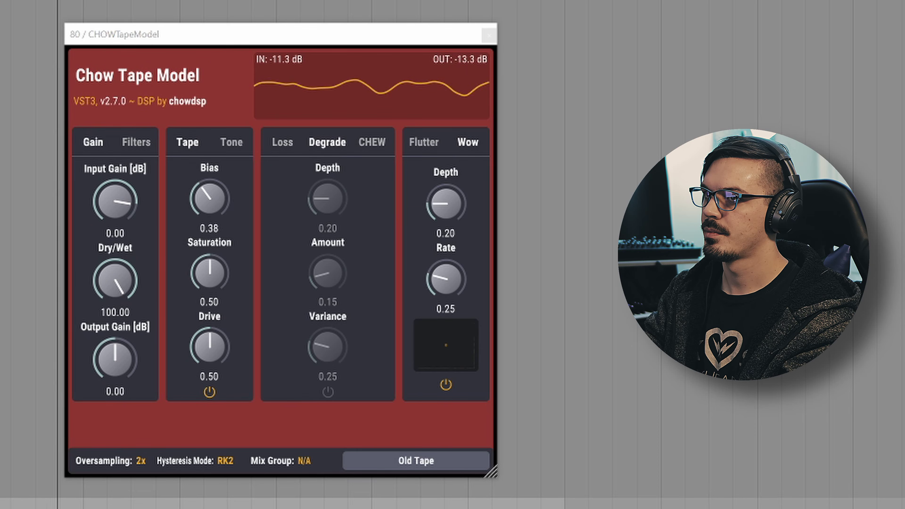
key("space")
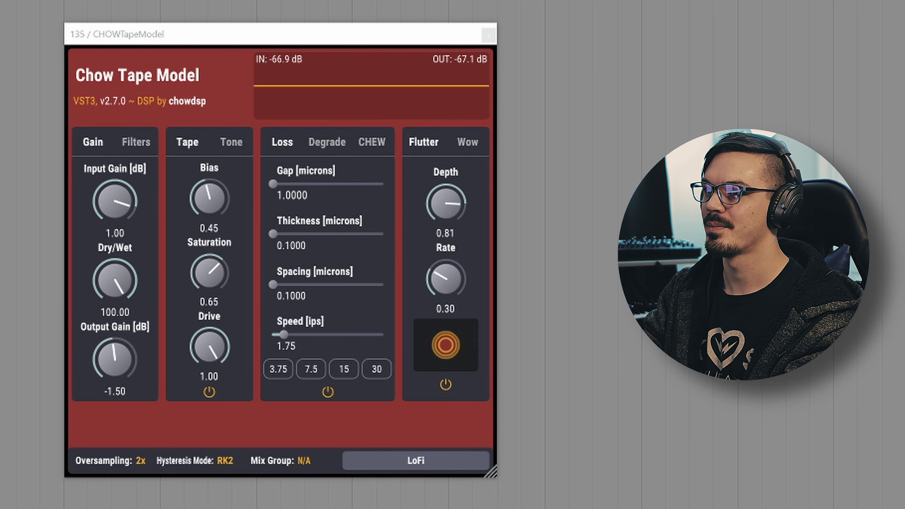
On the LoFi preset, lower the wow depth to about 0.10 and the flutter depth to about 0.07, and toggle playback
left_click(456, 214)
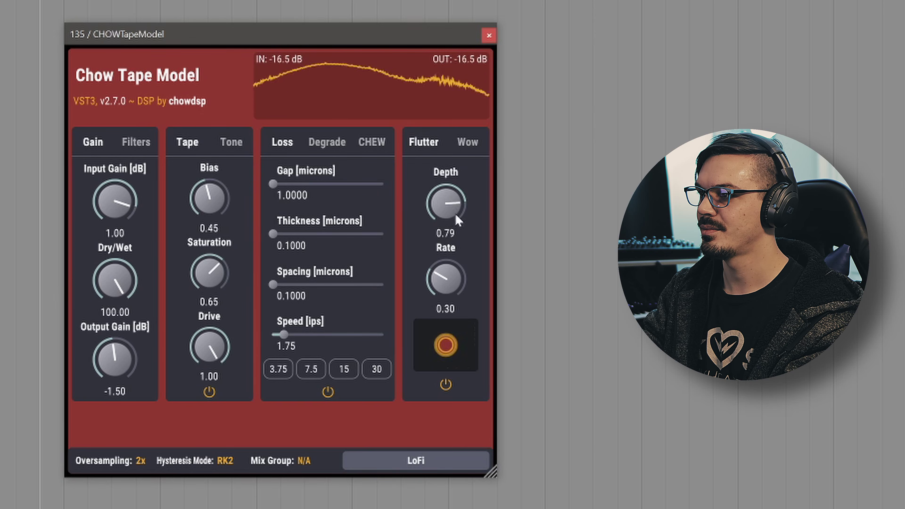
left_click(468, 142)
left_click_drag(456, 214, 461, 339)
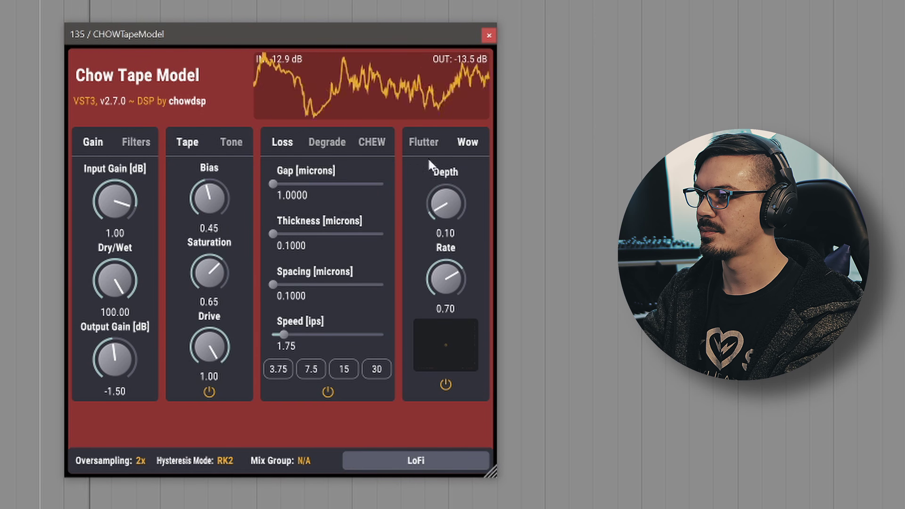
left_click(424, 142)
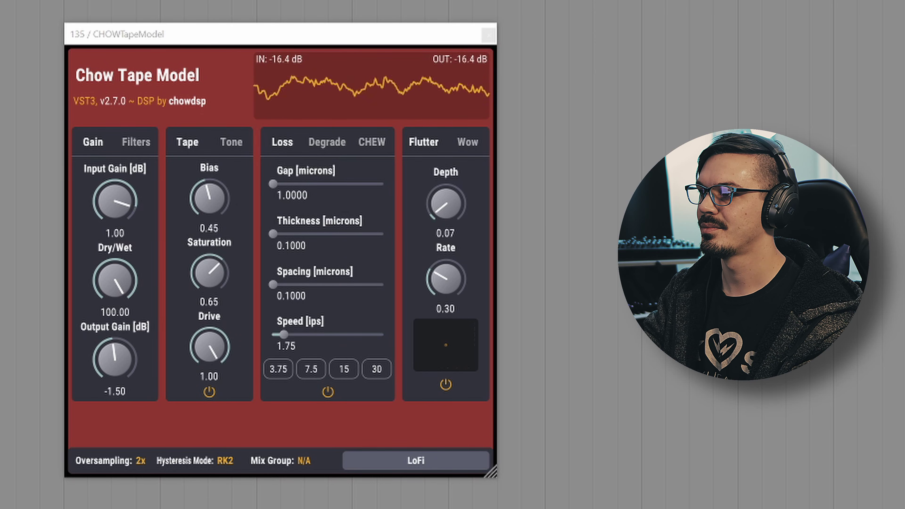
key("space")
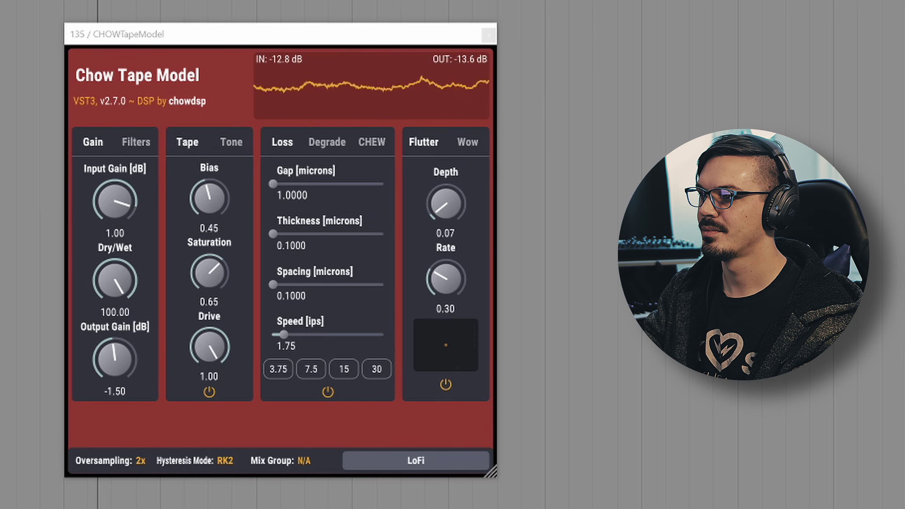
Raise the input gain to about 3.59 dB and the saturation to about 0.81, and set the tape speed to 7.5 ips
mouse_move(121, 210)
left_mouse_down()
mouse_move(121, 191)
mouse_move(119, 202)
left_mouse_up()
left_click_drag(211, 273, 211, 257)
left_click(311, 368)
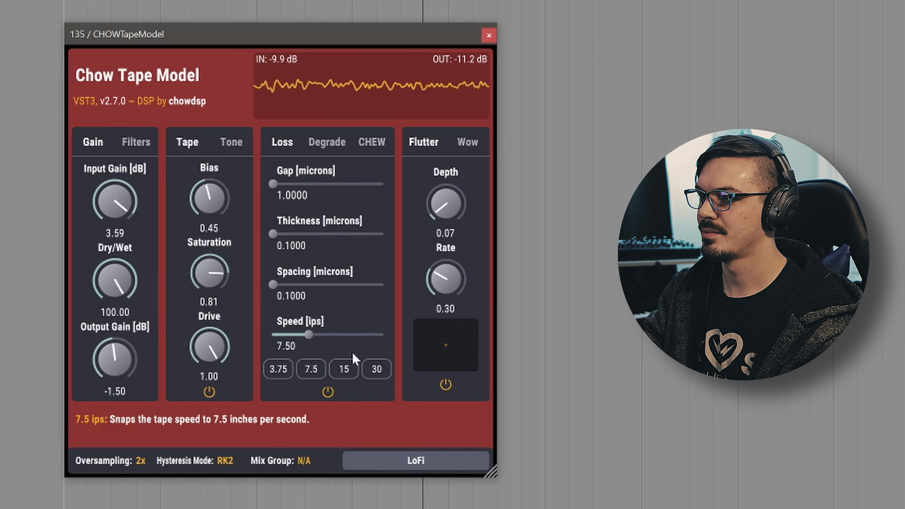
Lower the wow depth to about 0.05 and slightly raise the loss section's thickness and gap
left_click(467, 141)
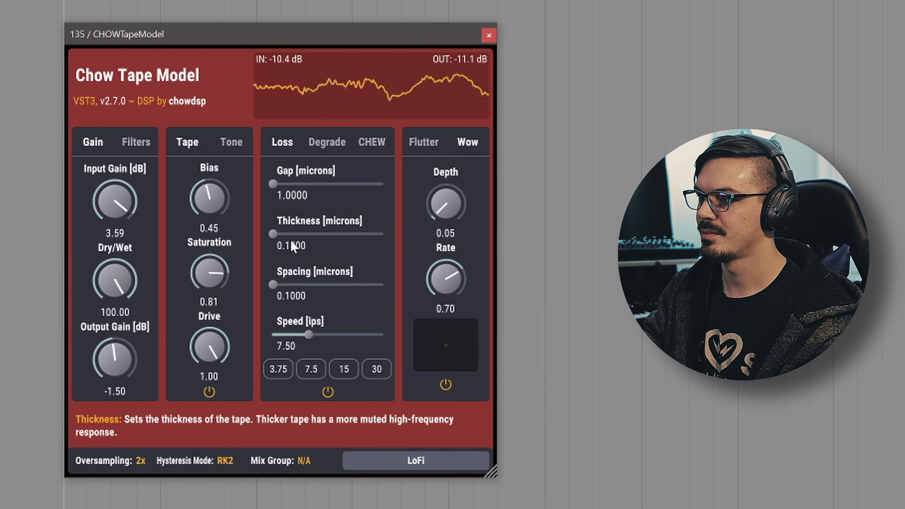
left_click(301, 234)
left_click_drag(290, 235, 288, 234)
left_click_drag(273, 184, 277, 184)
Enable tape degradation and lower its depth to about 0.08
left_click(327, 142)
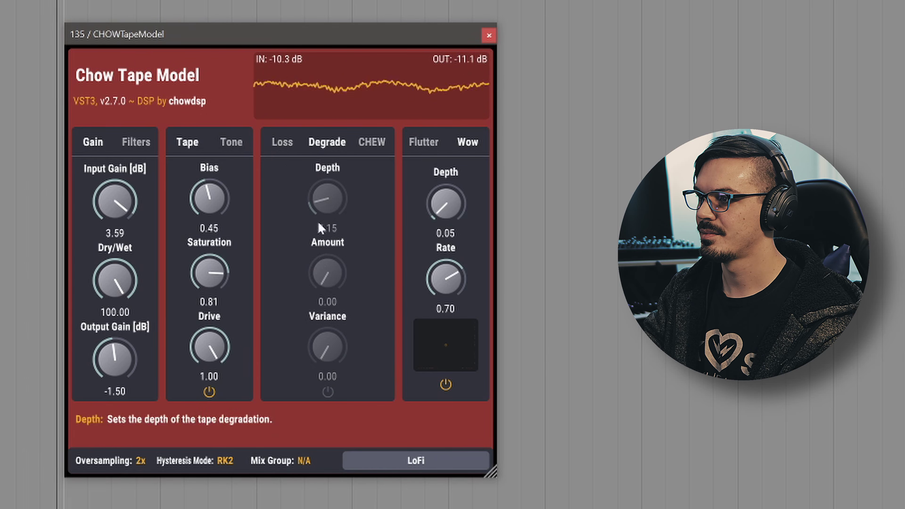
left_click(328, 392)
left_click_drag(328, 194, 322, 224)
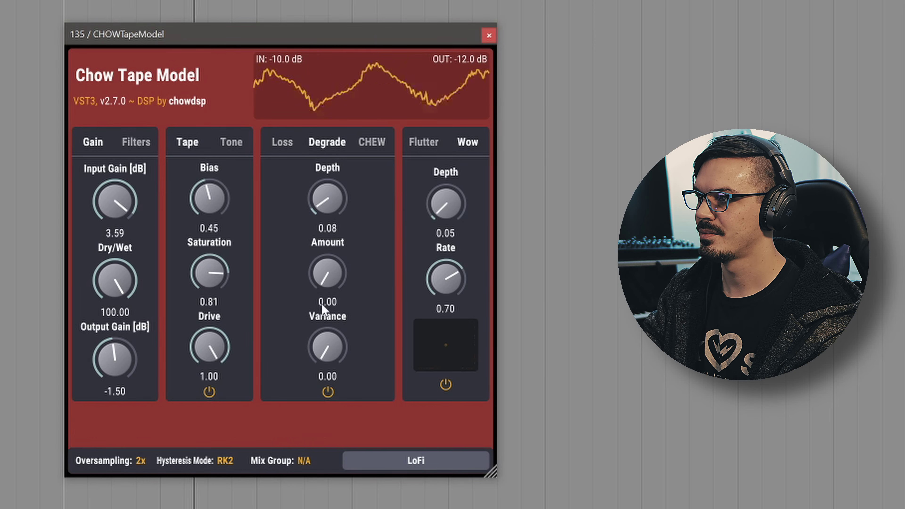
Try boosting the treble to about 0.45 and adjusting the bass, and reset both to 0.00
left_click(235, 144)
left_click_drag(208, 208, 208, 167)
left_click_drag(209, 272, 212, 301)
double_click(210, 299)
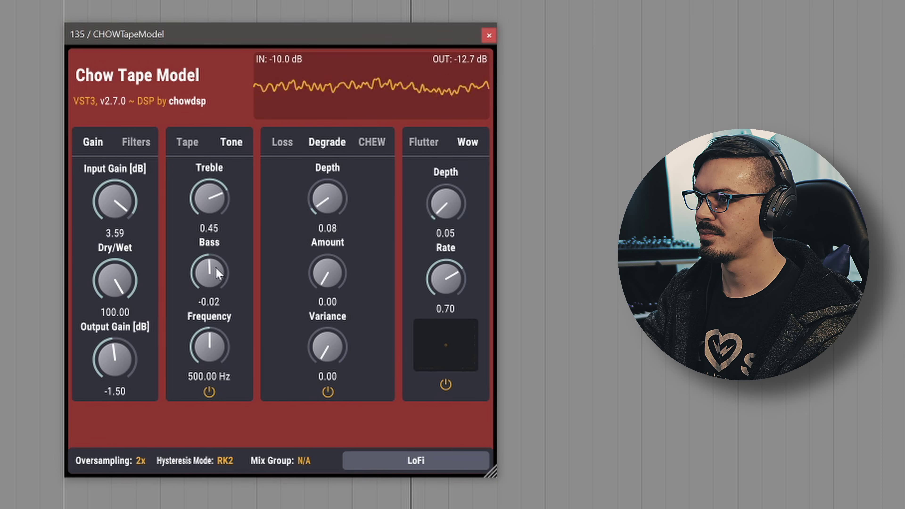
double_click(212, 214)
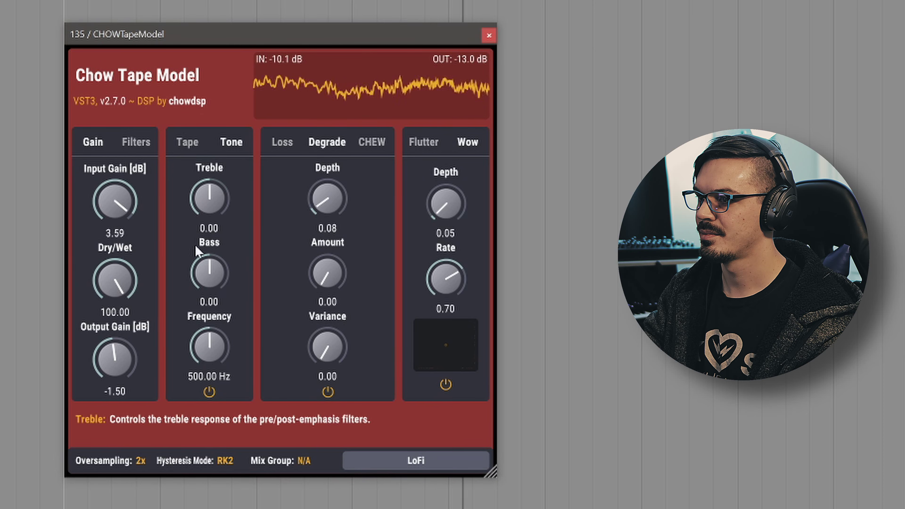
Enable the filters and lower the high cut to about 17.75 kHz
left_click(137, 143)
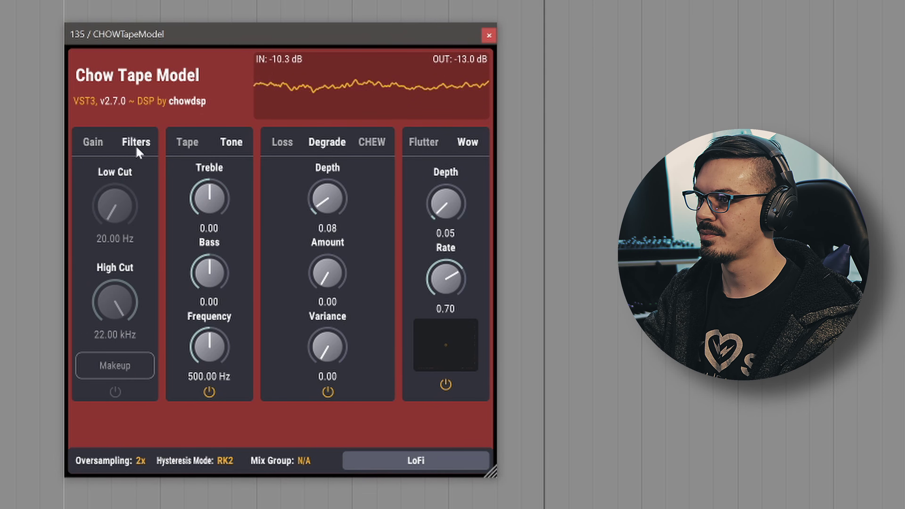
left_click(115, 391)
left_click_drag(118, 301, 118, 316)
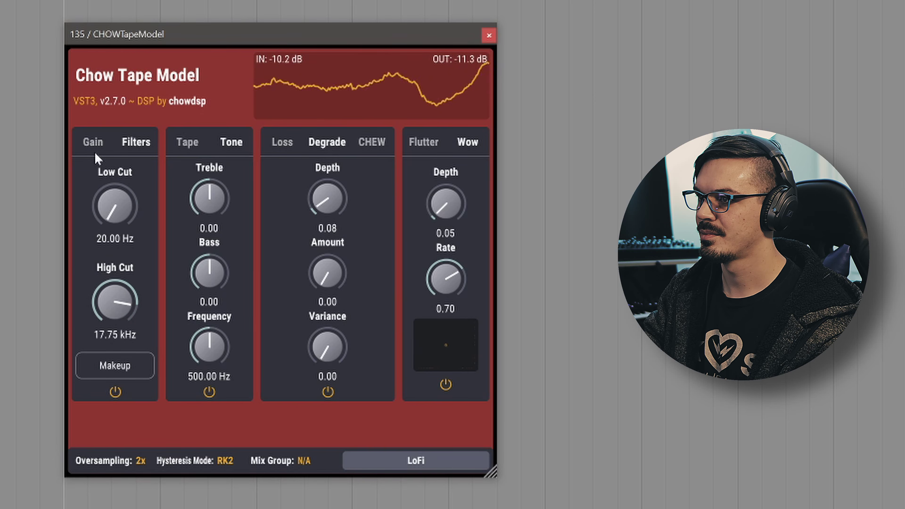
Rebalance the tape saturation with input gain about 3.21 dB, bias 0.66, saturation 0.72 and drive 0.99
left_click(94, 143)
left_click(187, 147)
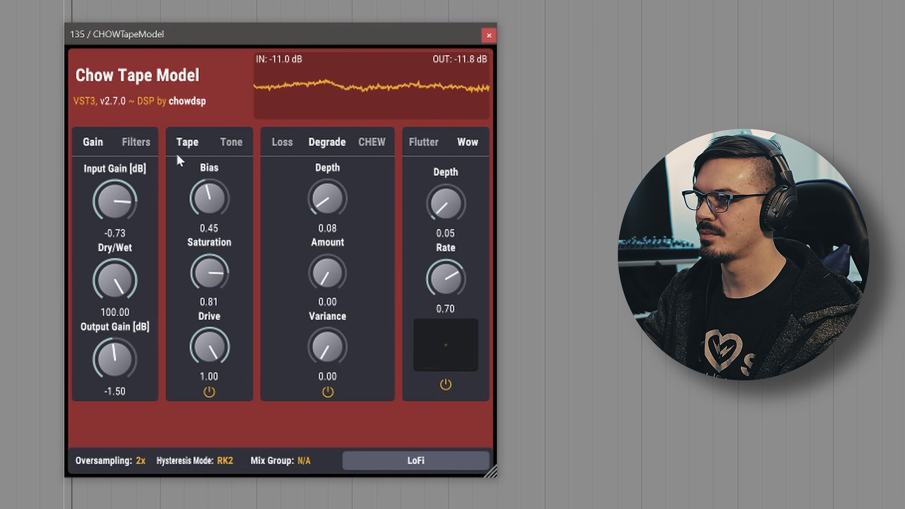
left_click_drag(194, 168, 212, 181)
left_click_drag(209, 275, 210, 262)
left_click_drag(216, 353, 217, 373)
left_click_drag(115, 203, 116, 186)
mouse_move(208, 269)
left_mouse_down()
mouse_move(226, 324)
mouse_move(212, 285)
left_mouse_up()
left_click_drag(214, 351, 214, 346)
left_click_drag(212, 273, 212, 269)
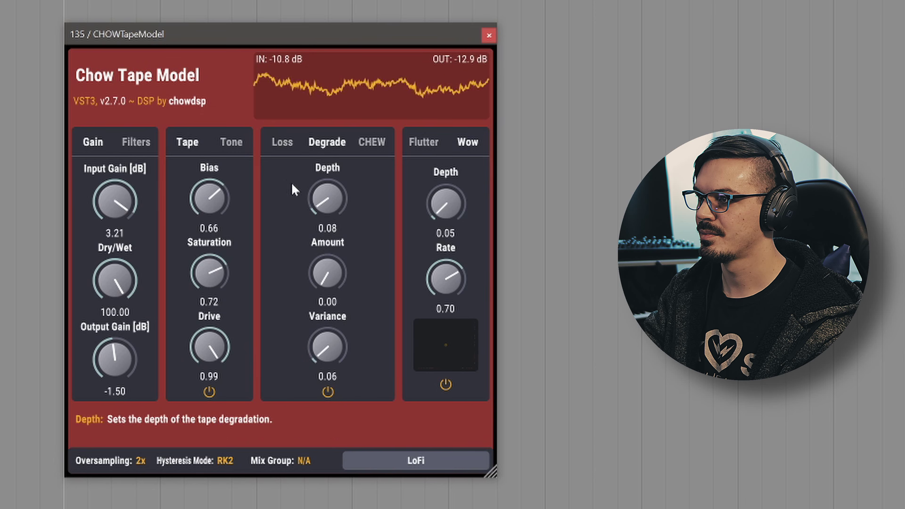
Set the tape loss spacing to about 0.19 microns and the tape speed to 30 ips
left_click(279, 143)
left_click_drag(289, 291, 298, 308)
left_click(376, 370)
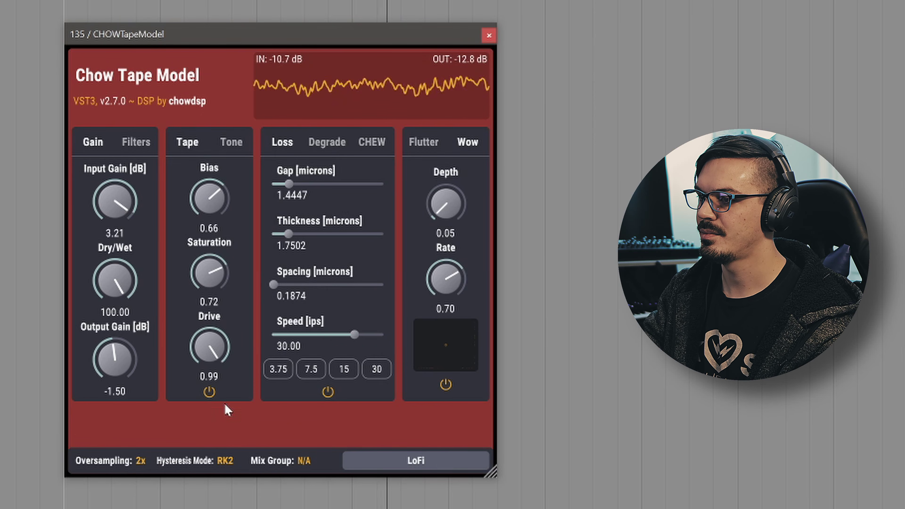
Try the V1 hysteresis mode with output gain lowered to about -3.26 dB, and change the mode to RK4
left_click(225, 461)
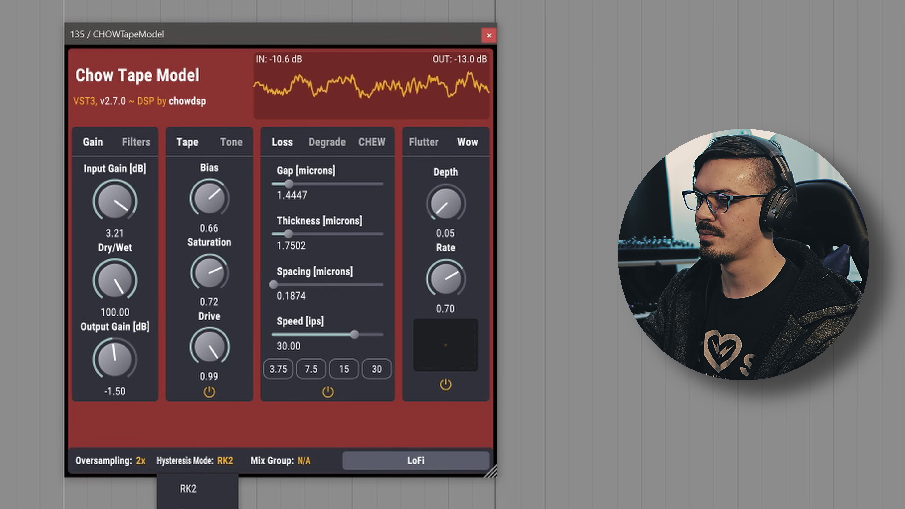
left_click(200, 508)
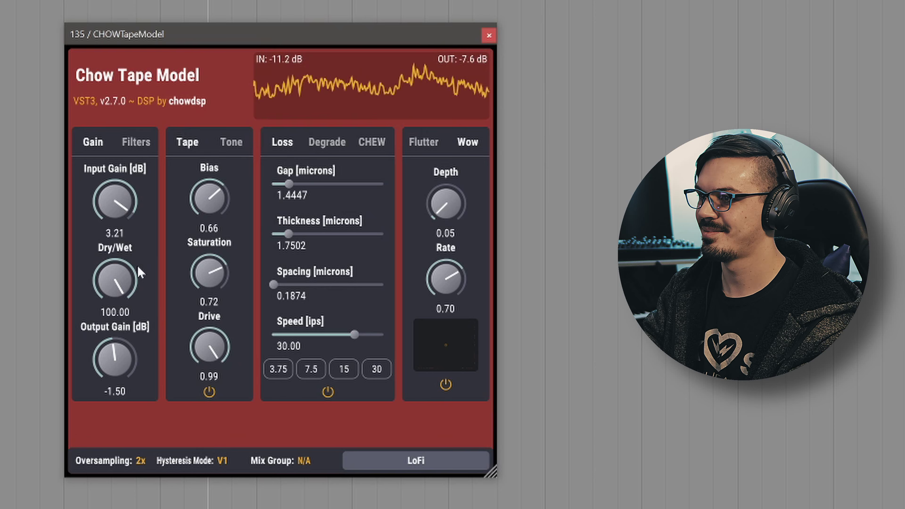
left_click_drag(126, 345, 123, 349)
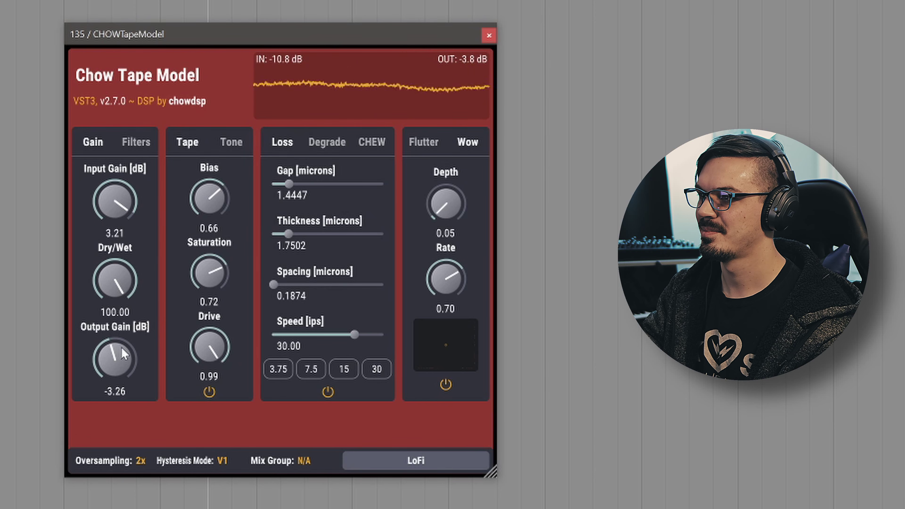
left_click(214, 461)
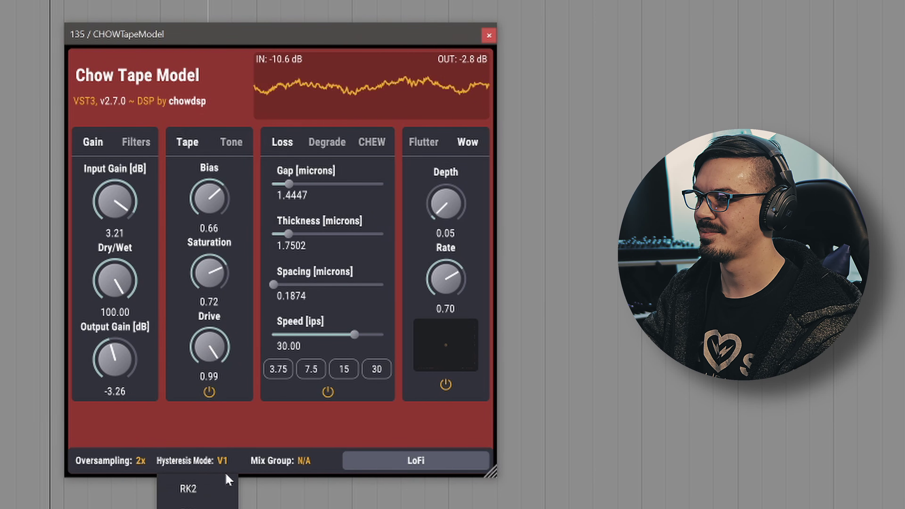
left_click(215, 504)
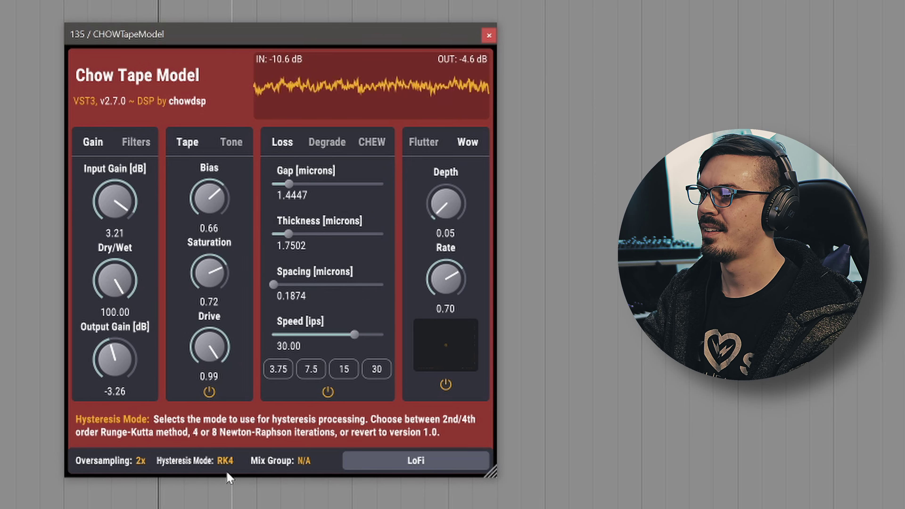